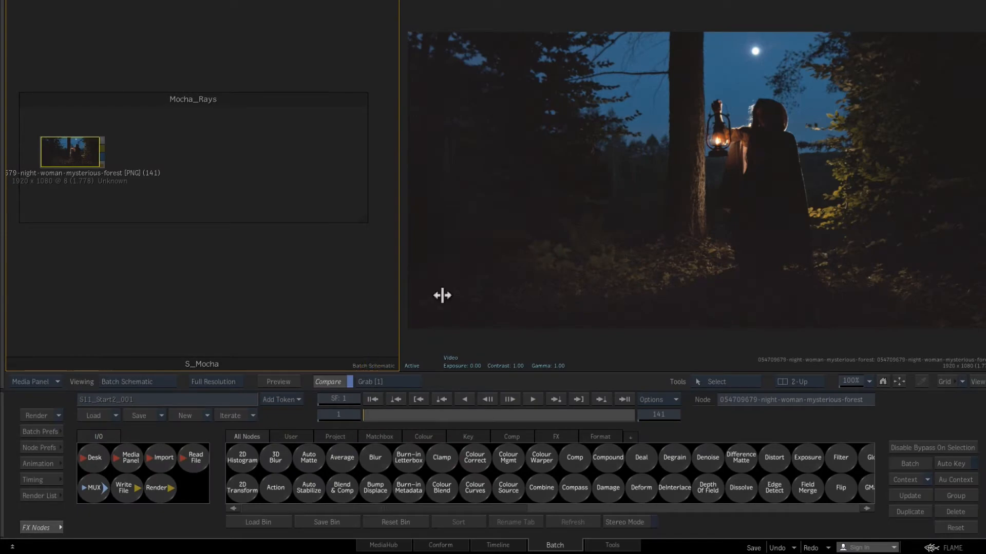
Step: Add a Sparks node loaded with S_Rays to the Mocha_Rays group and connect the forest clip to its input
left_click(552, 436)
left_click_drag(542, 457, 241, 179)
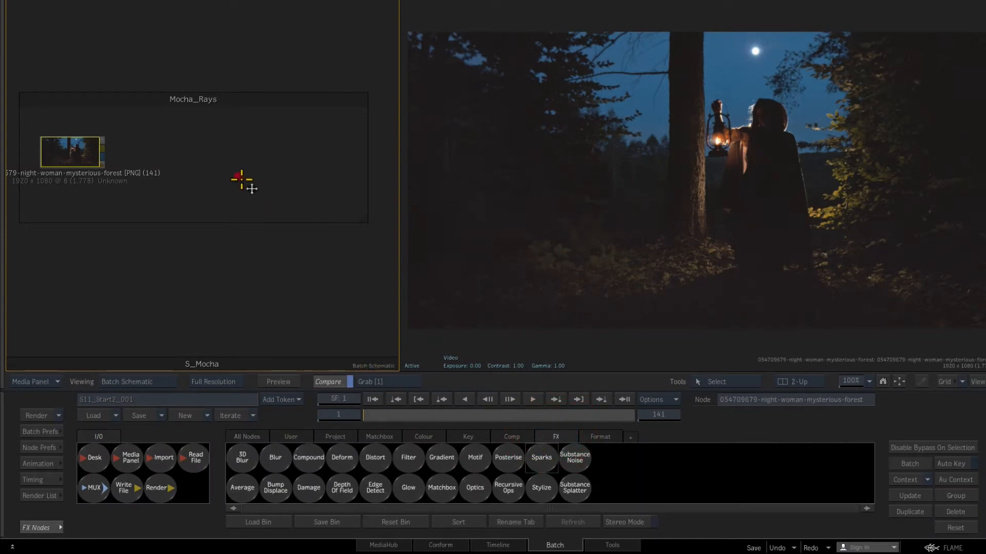
left_click(241, 177)
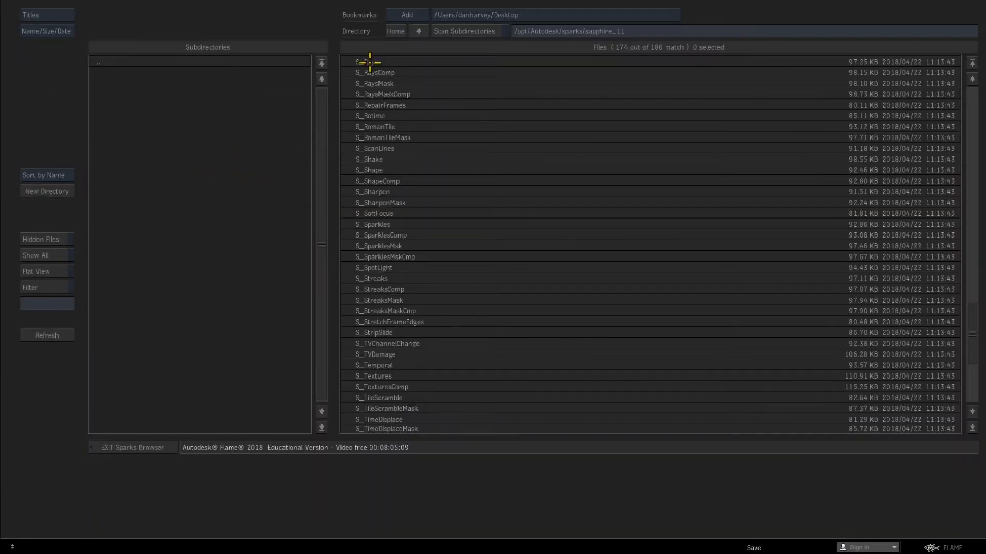
left_click(366, 62)
left_click(258, 174)
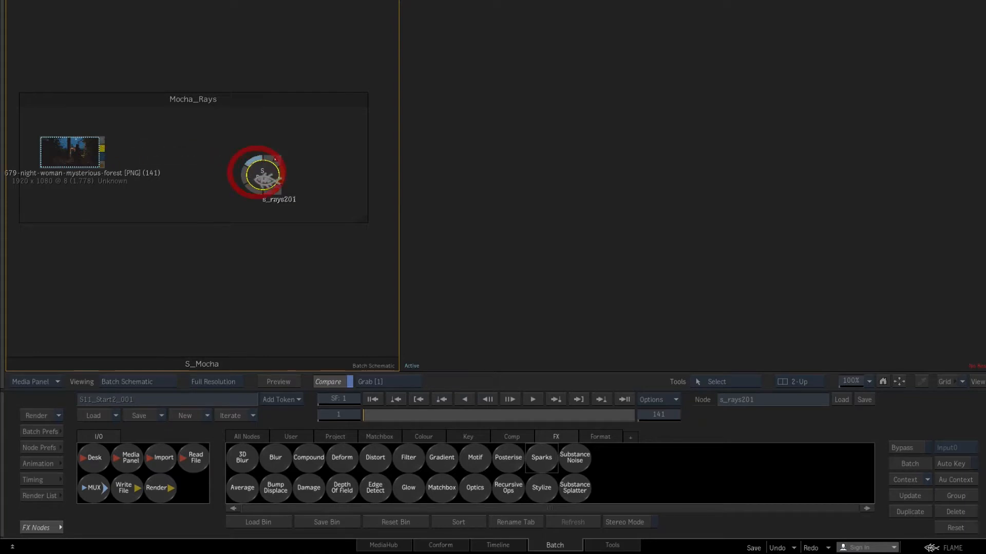
left_click_drag(263, 174, 243, 155)
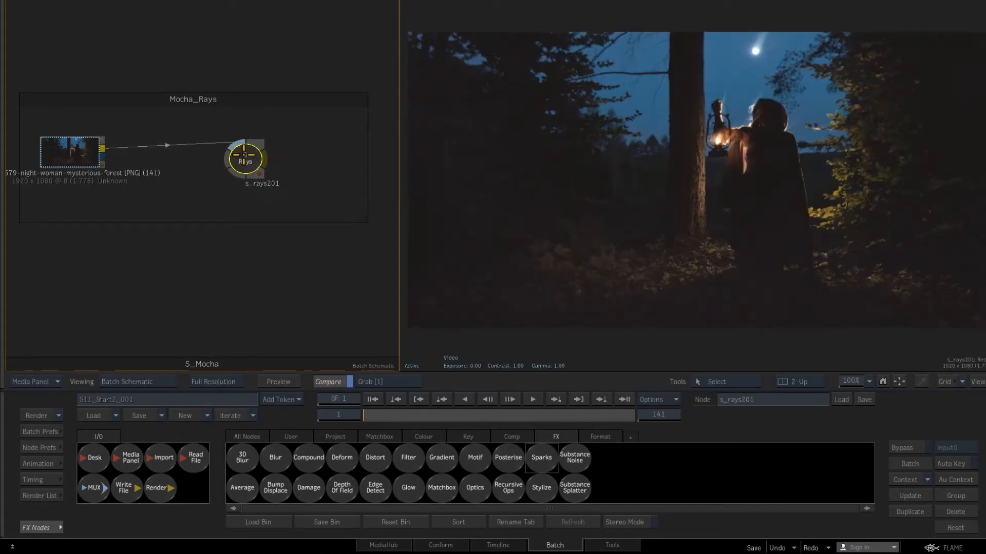
Step: Open the S_Rays node's editor and its preset browser, preview a few presets, and load the Xanthic preset
double_click(245, 157)
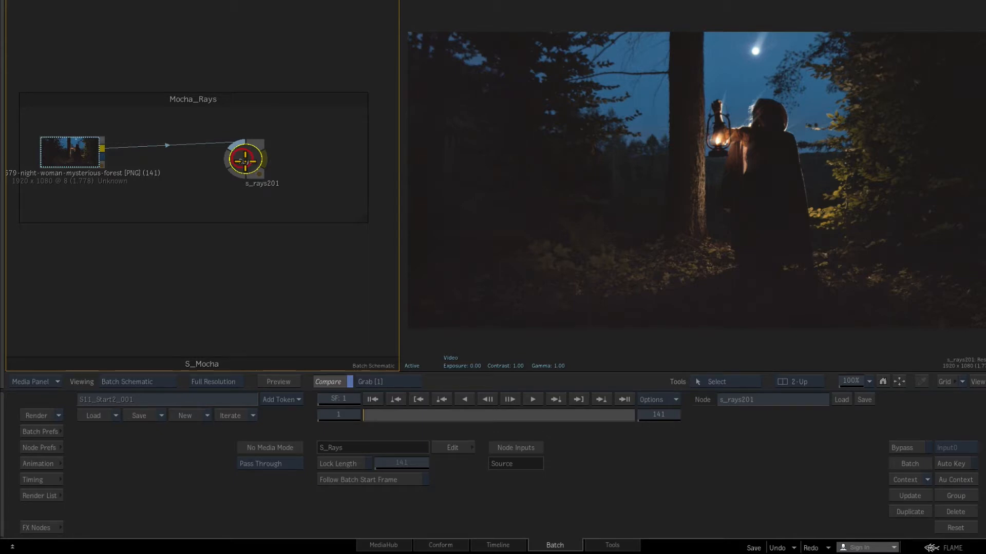
left_click(464, 447)
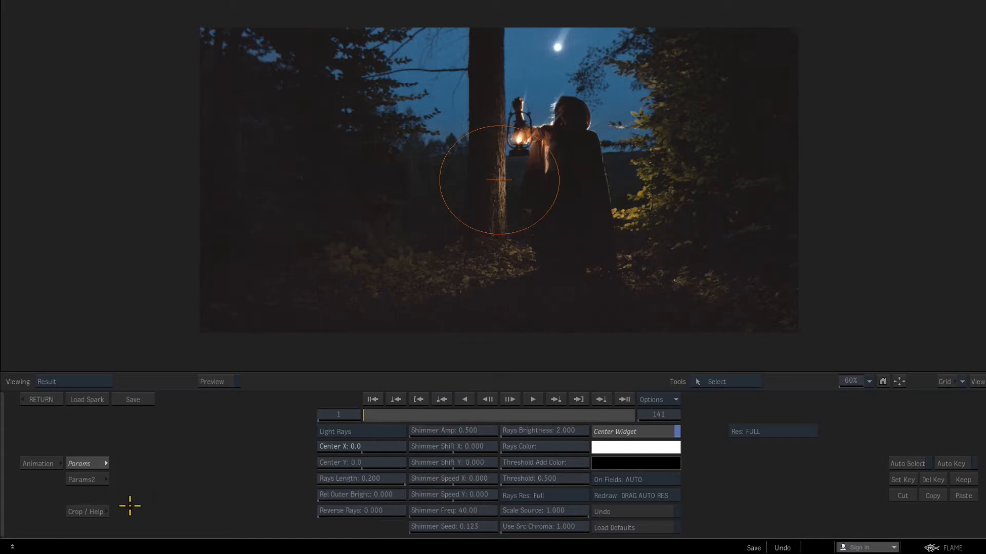
left_click(98, 513)
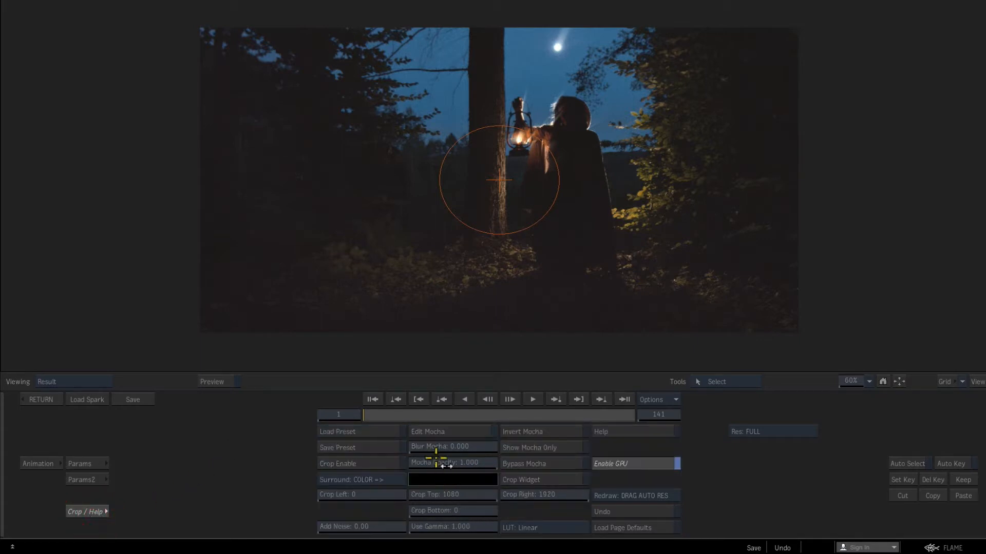
left_click(385, 436)
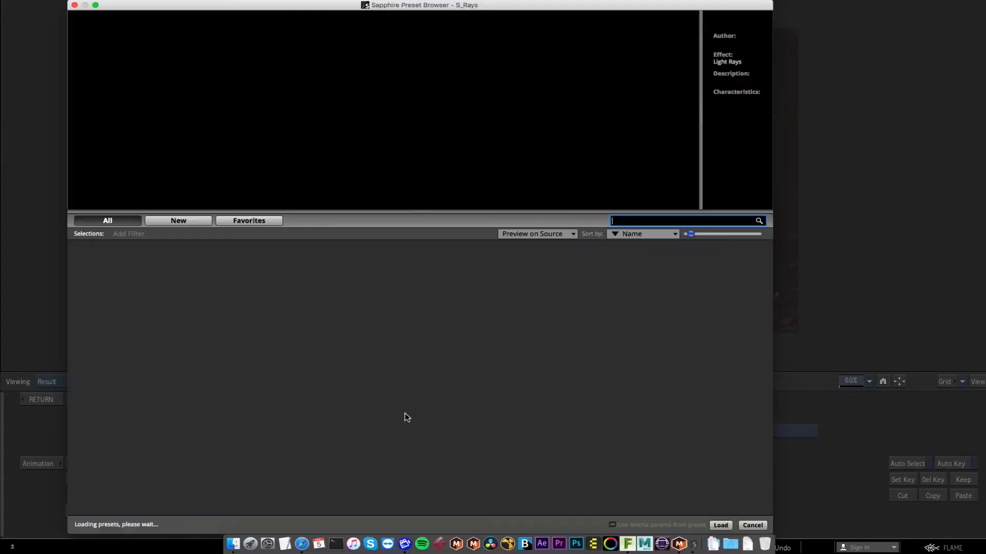
left_click(406, 273)
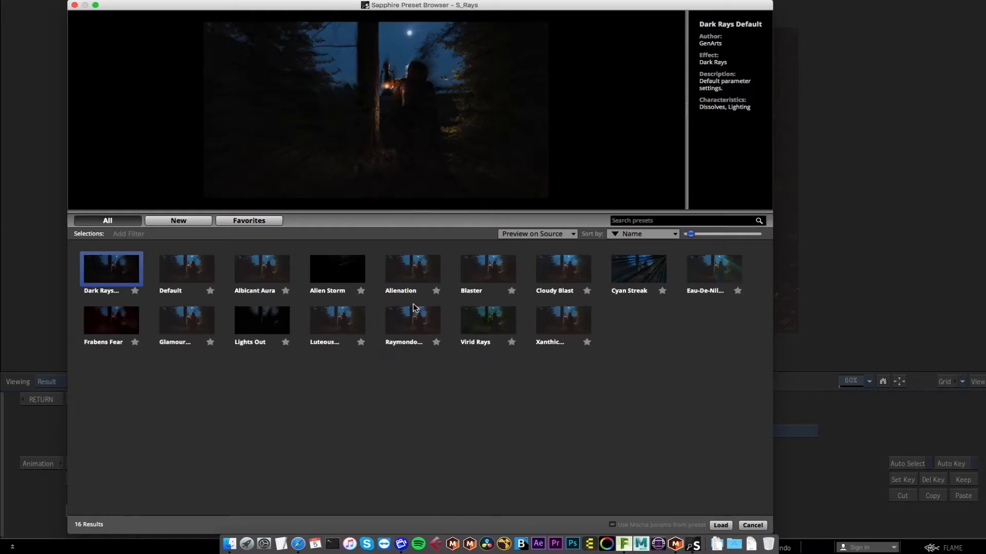
left_click(419, 323)
left_click(493, 333)
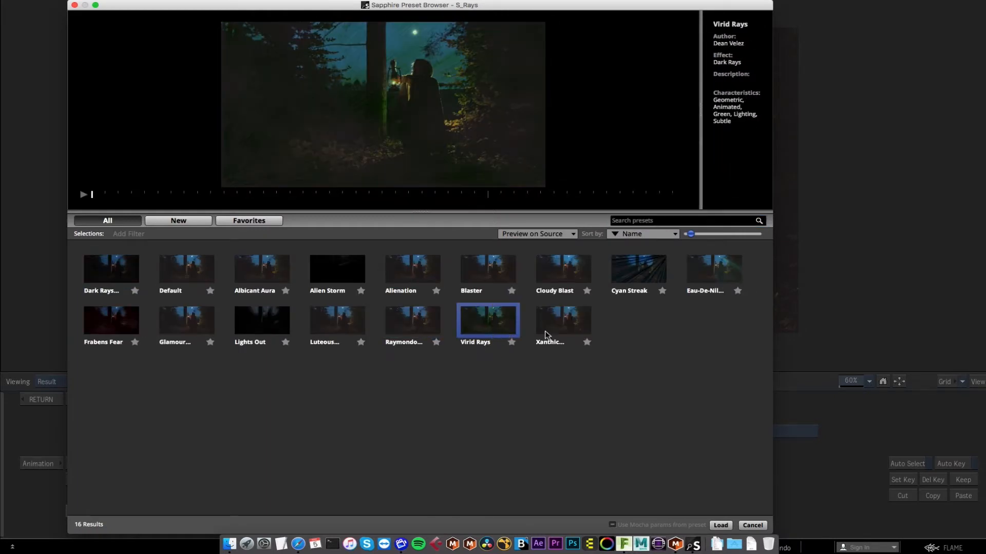
left_click(549, 333)
left_click(720, 525)
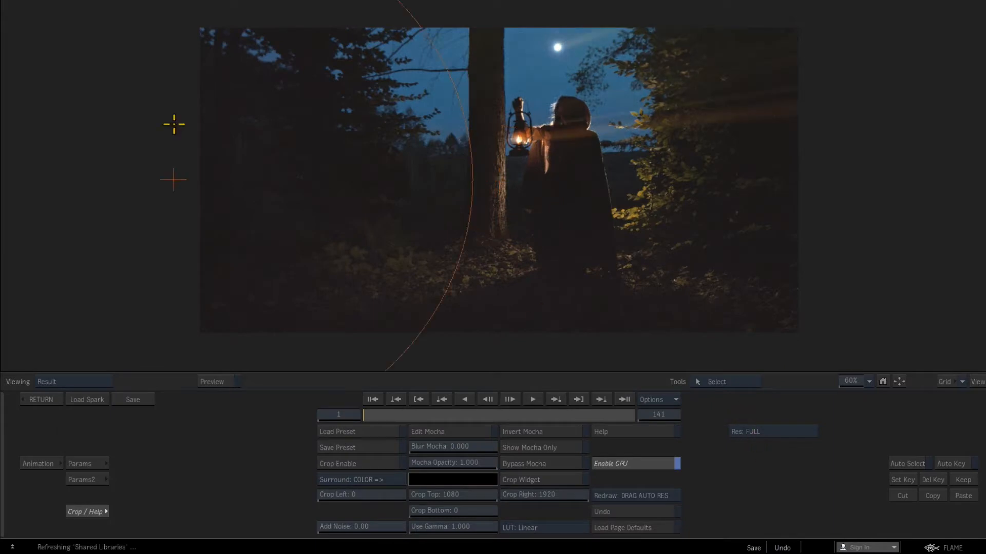
Step: Move the rays' center to just beside the tree trunk near the lantern and set the threshold to 0.340
left_click_drag(174, 179, 464, 110)
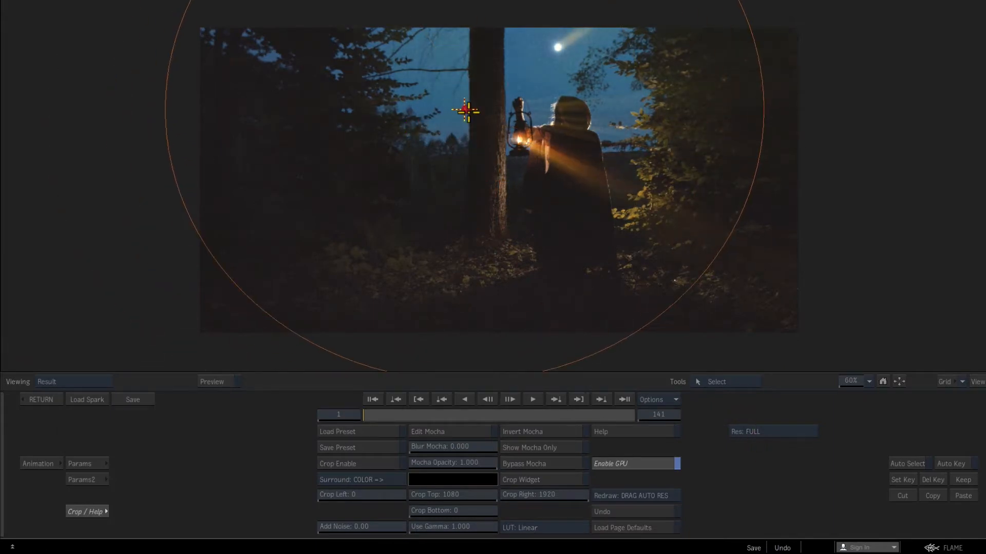
left_click(102, 467)
left_click_drag(562, 480, 227, 517)
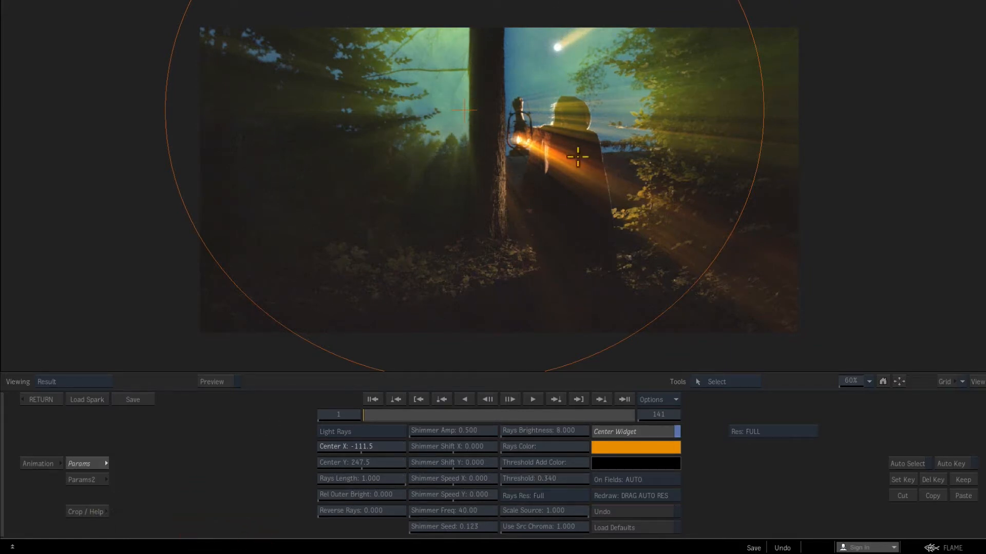
Step: Open the Mocha editor for the effect and draw a closed X-spline mask around the lantern, adjusting its points to fit
left_click(93, 513)
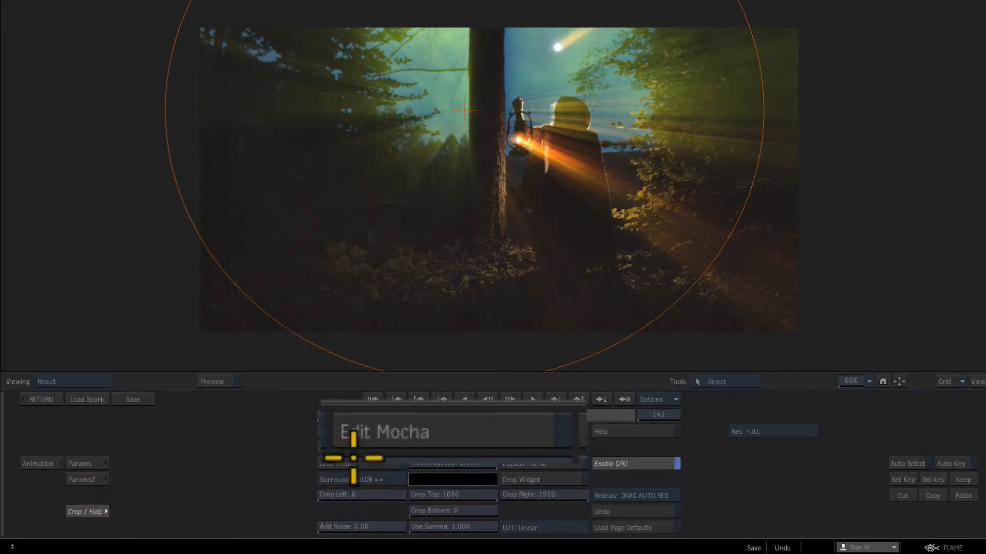
left_click(414, 431)
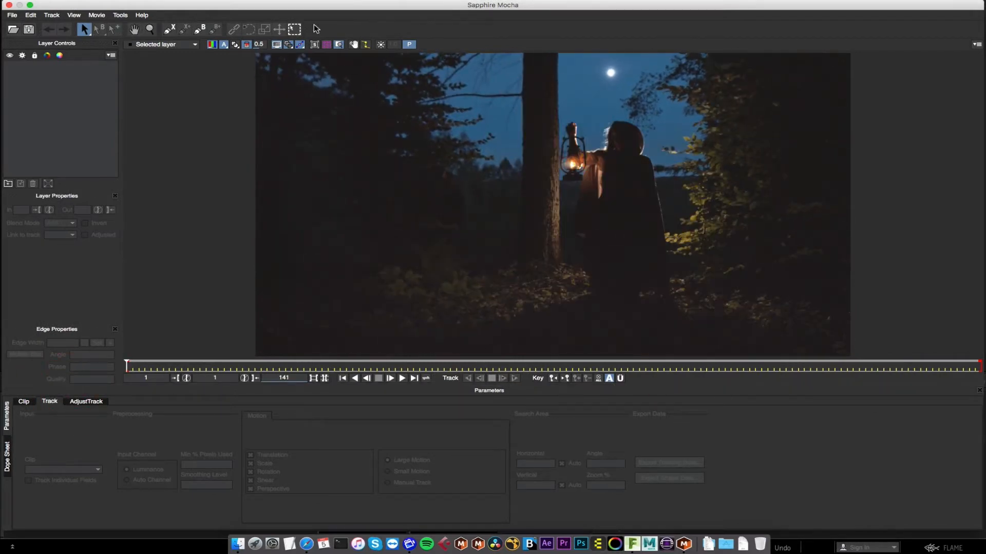
left_click(171, 28)
left_click(570, 117)
left_click(558, 140)
left_click(555, 169)
left_click(559, 188)
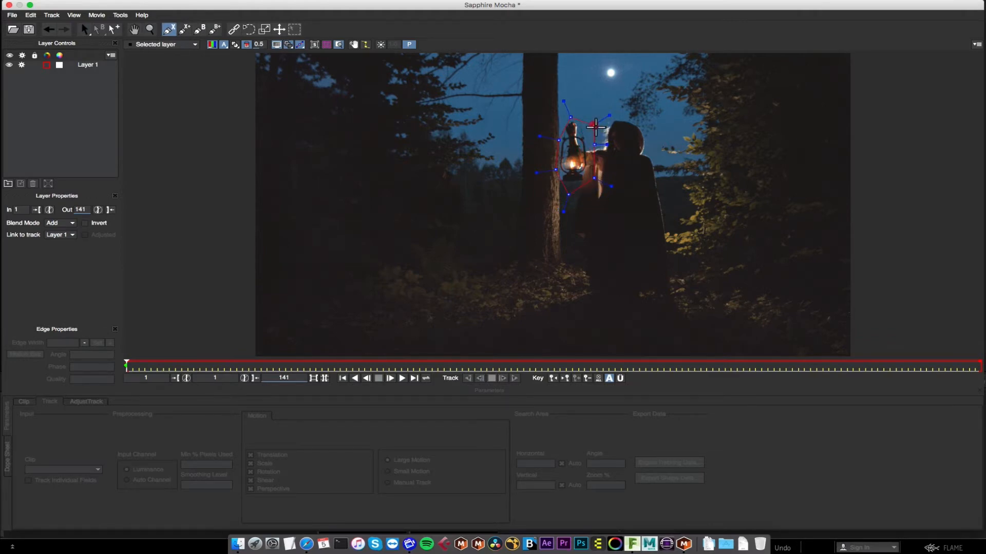
right_click(731, 111)
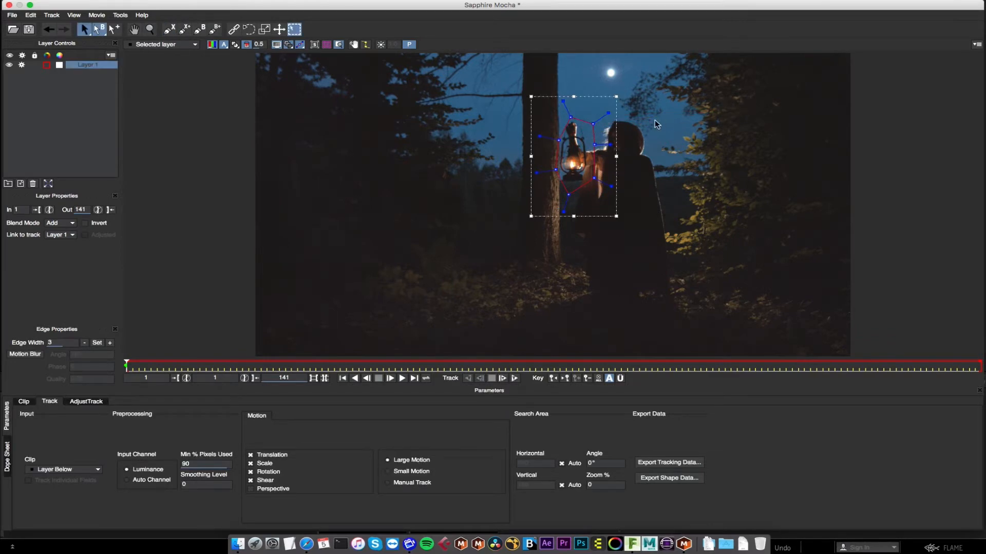
left_click_drag(615, 193, 571, 208)
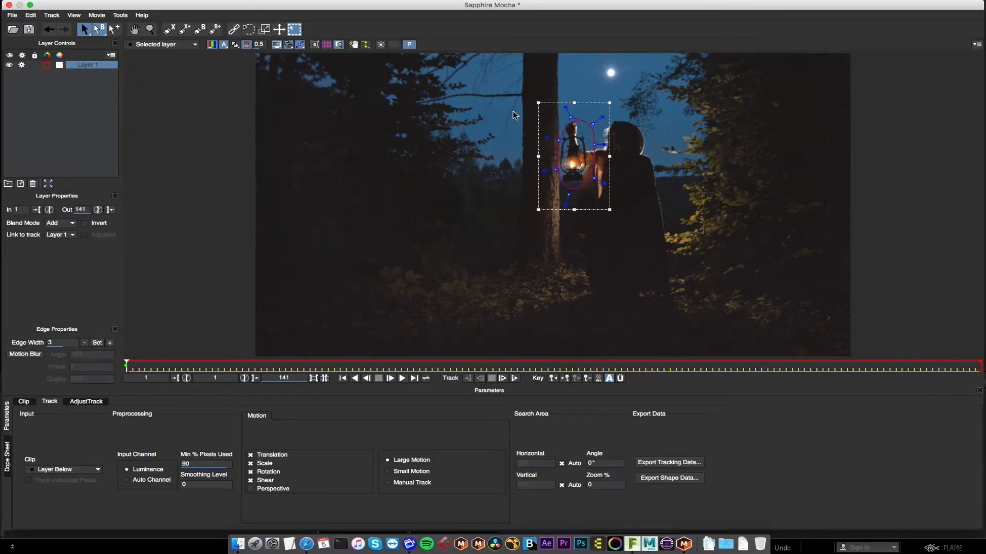
left_click_drag(575, 122, 596, 109)
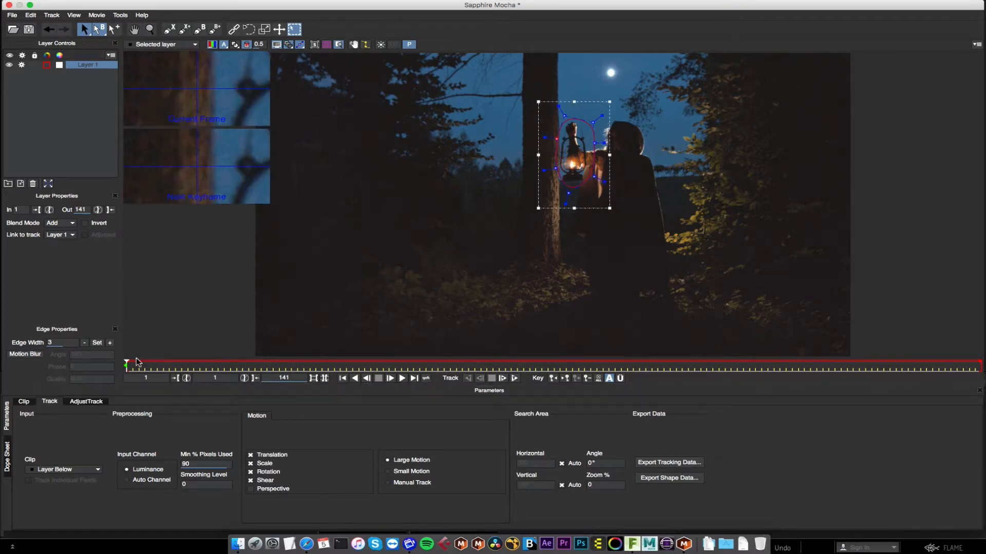
Step: Keyframe the mask by hand at frame 24 by moving it over the lantern, and delete that keyframe
left_click_drag(138, 363, 267, 365)
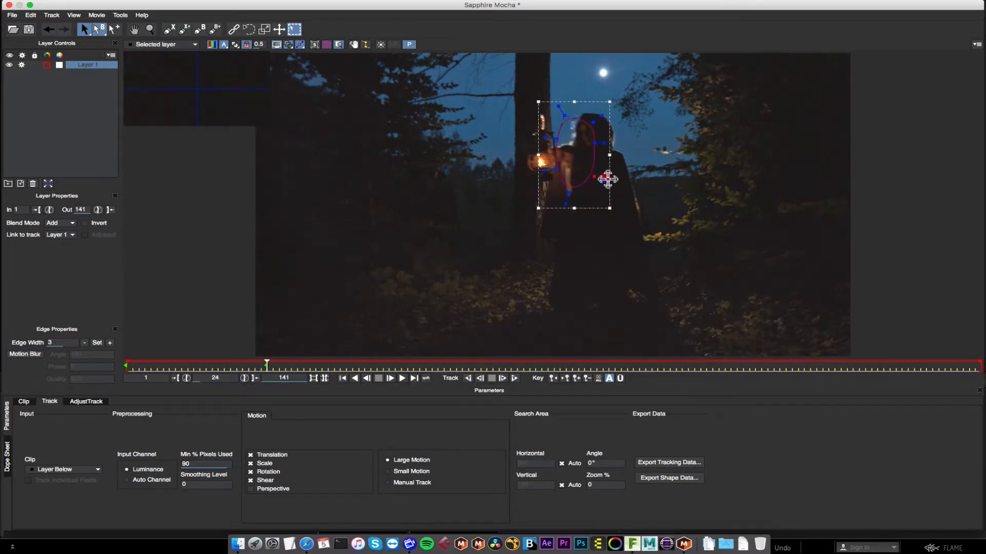
left_click_drag(606, 106, 564, 96)
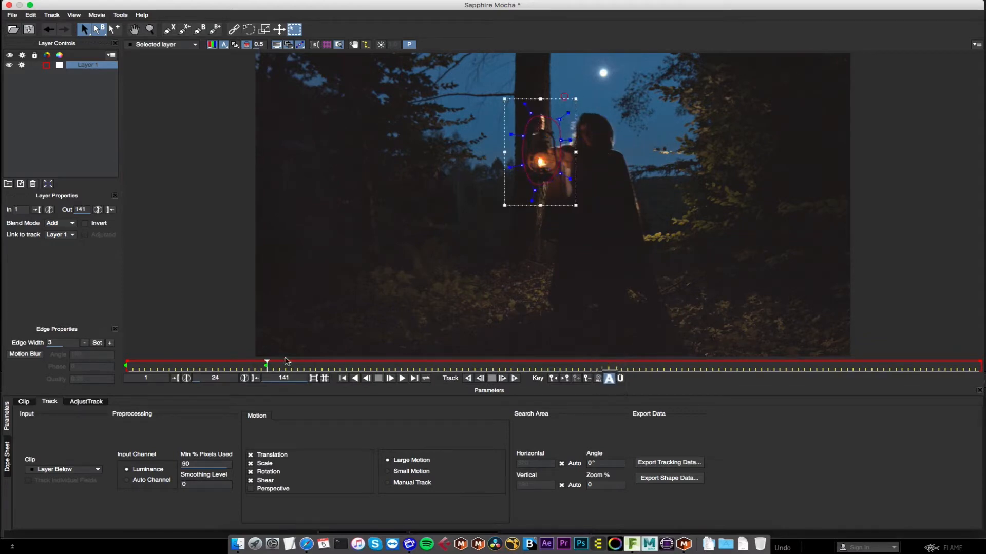
left_click_drag(269, 368, 50, 402)
left_click(565, 378)
left_click(587, 379)
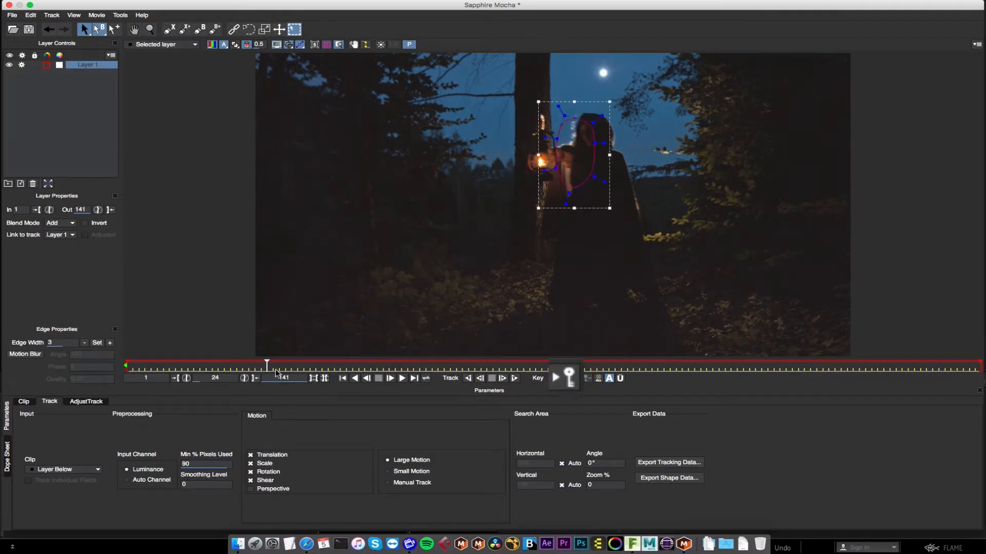
Step: Track the lantern mask forward from frame 1 through the whole clip and check it with the layer matte shown
left_click_drag(266, 366, 87, 379)
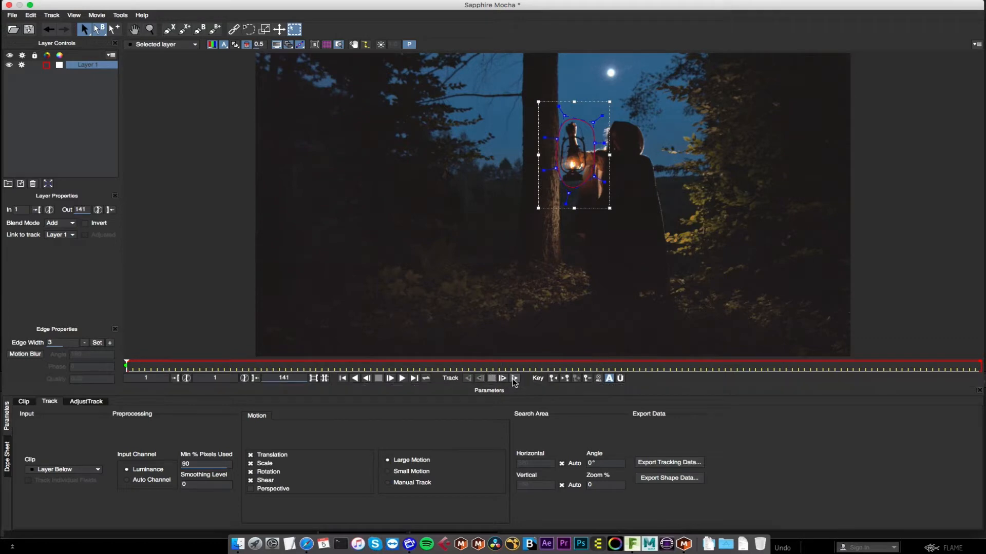
left_click(514, 378)
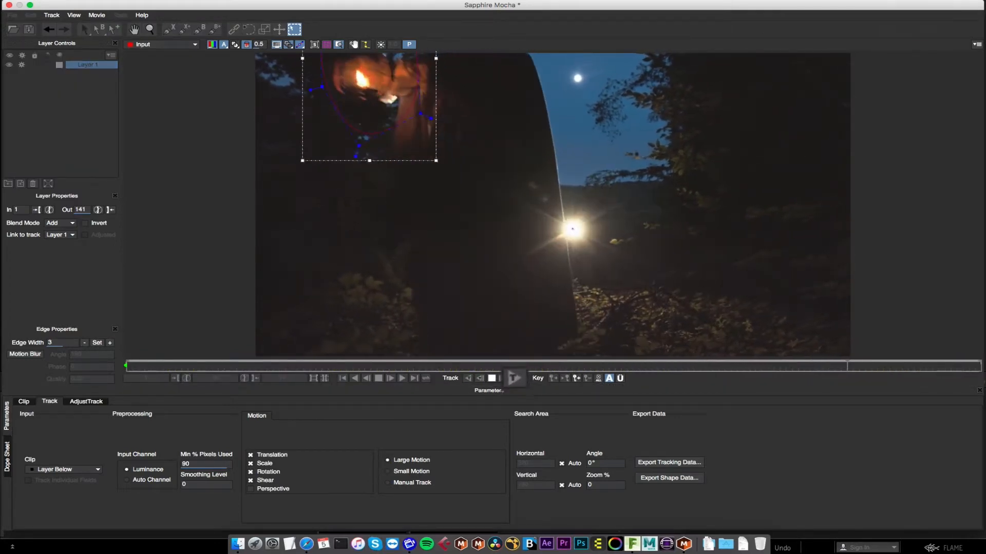
left_click_drag(979, 366, 126, 367)
left_click(234, 44)
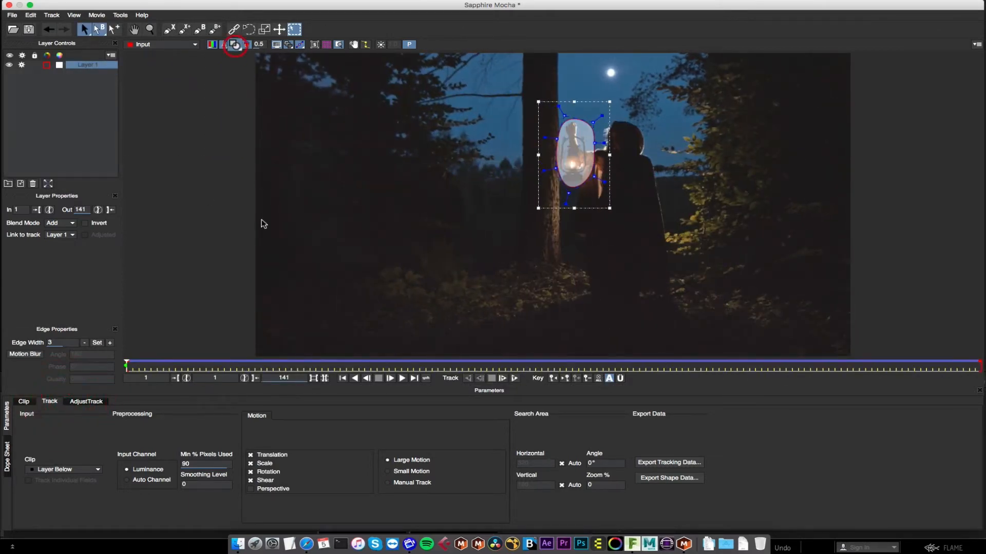
left_click_drag(128, 366, 3, 428)
Step: Save the Mocha project, return to Flame, and scrub the masked rays result to frame 83
left_click(28, 29)
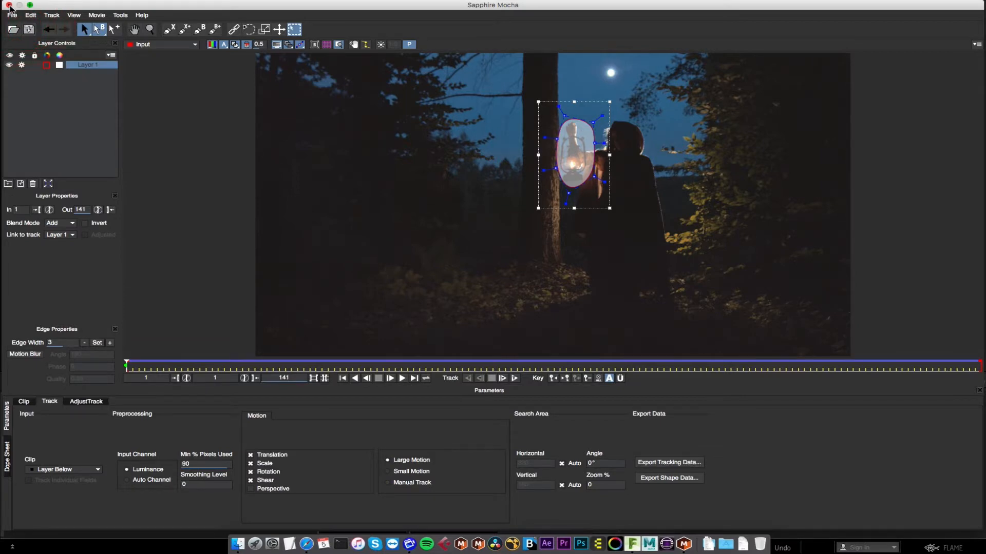
left_click(9, 5)
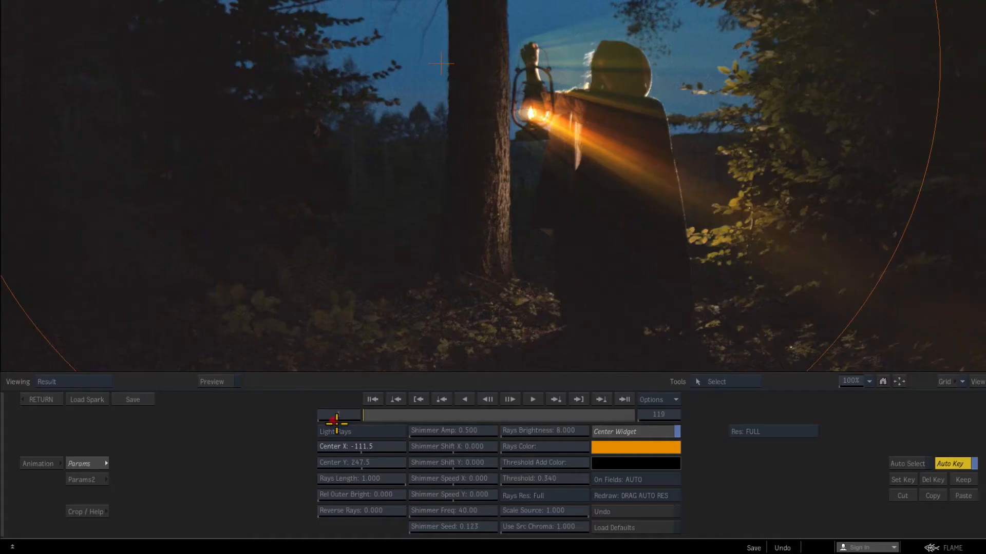
left_click_drag(334, 418, 406, 440)
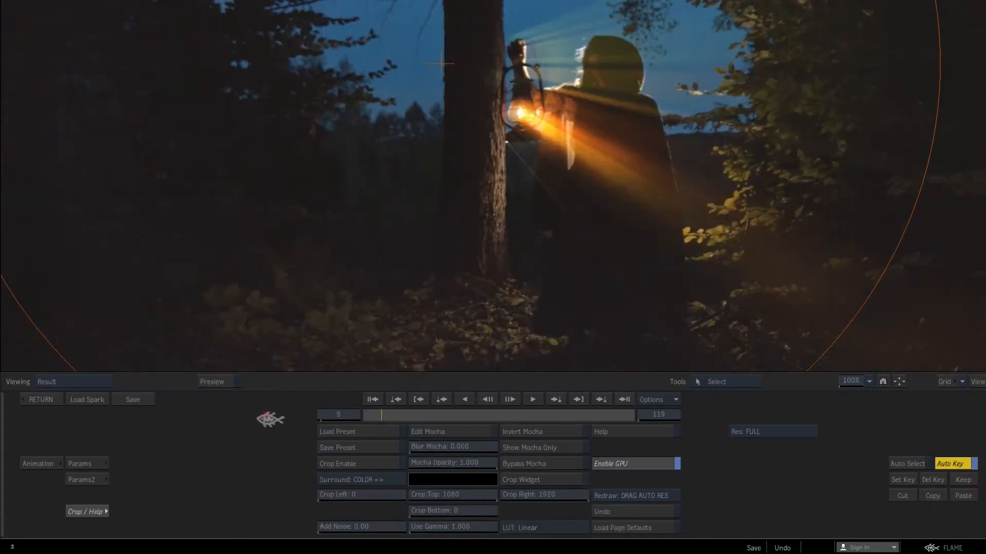
left_click_drag(264, 417, 528, 418)
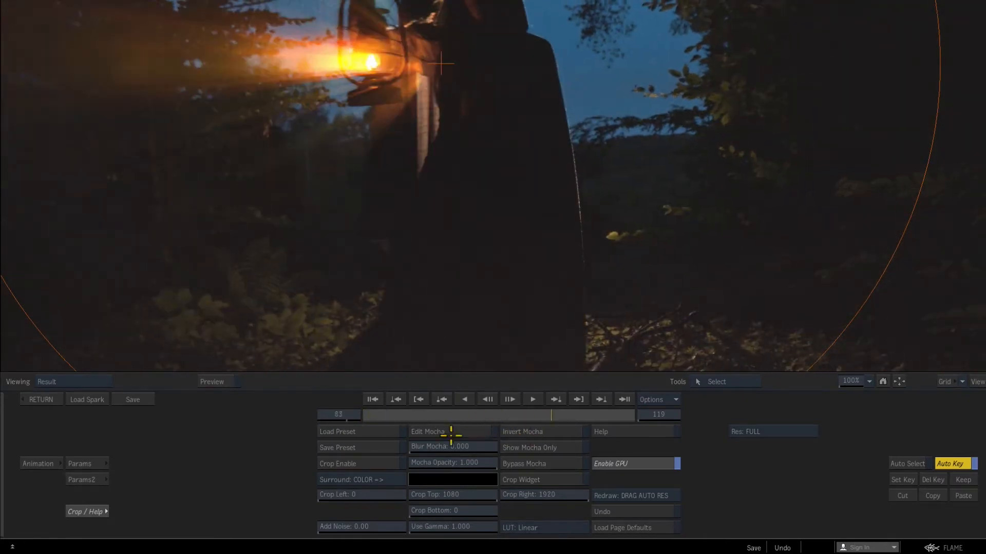
Step: Set the Mocha mask blur to 0.195 while viewing only the matte, and restore the full result view
left_click(531, 448)
left_click(529, 432)
left_click(531, 431)
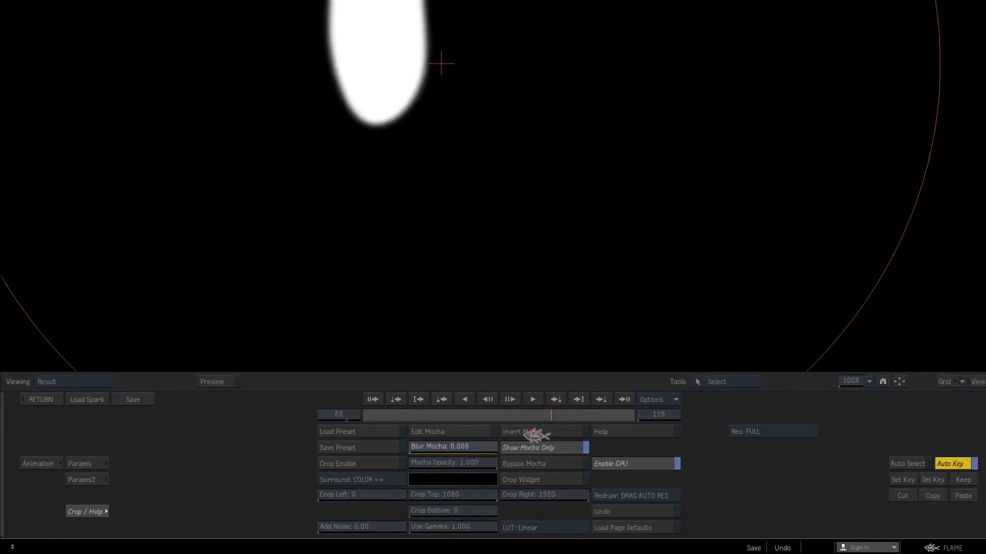
left_click_drag(537, 436, 625, 427)
left_click_drag(483, 463, 983, 371)
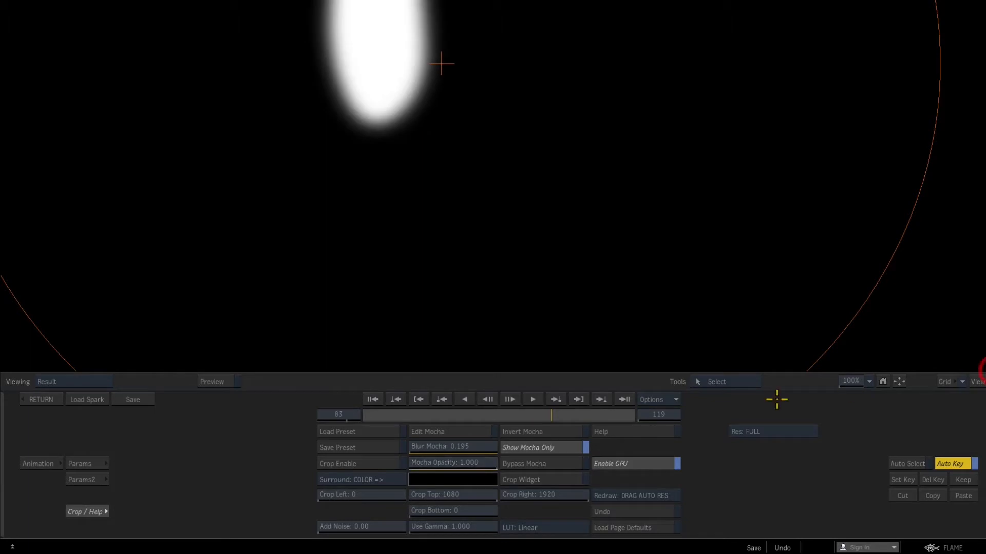
left_click(567, 449)
Step: Compare the rays with Mocha bypassed and enabled, and go back to the batch schematic
left_click(553, 465)
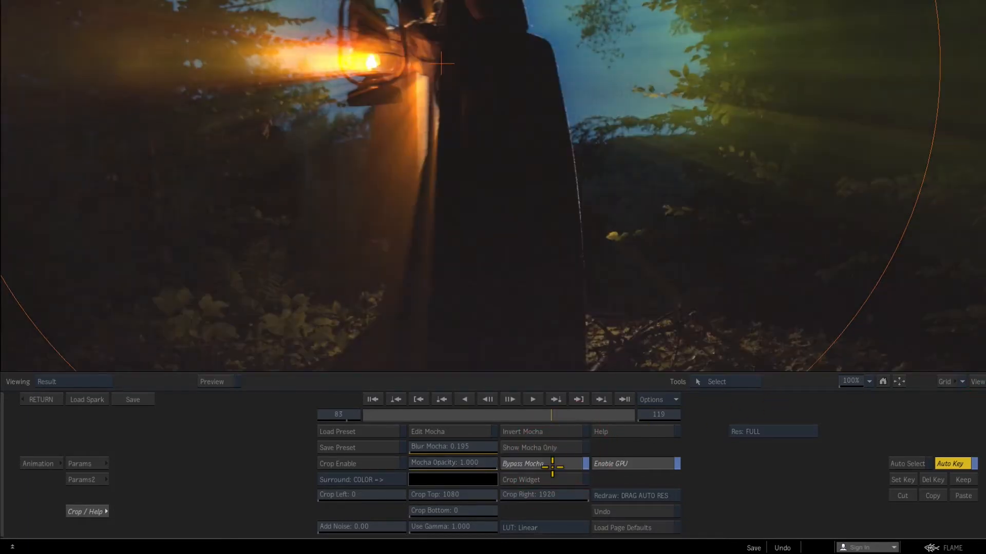
left_click(552, 465)
left_click(52, 404)
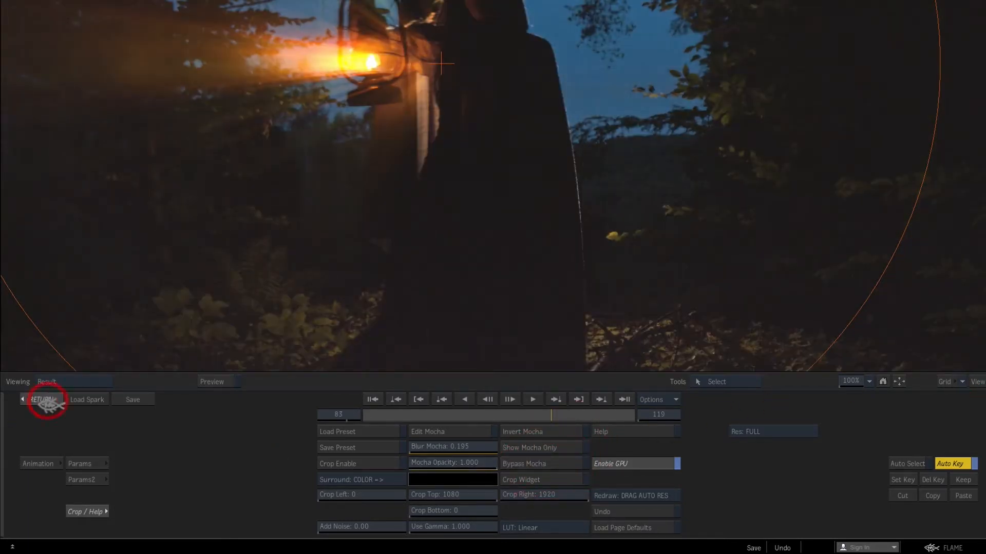
Step: View the assassins-creed clip in the S_Mocha group, rewind to frame 1, and show the connected blur motion node's result
left_click_drag(357, 65, 342, 9)
left_click(115, 251)
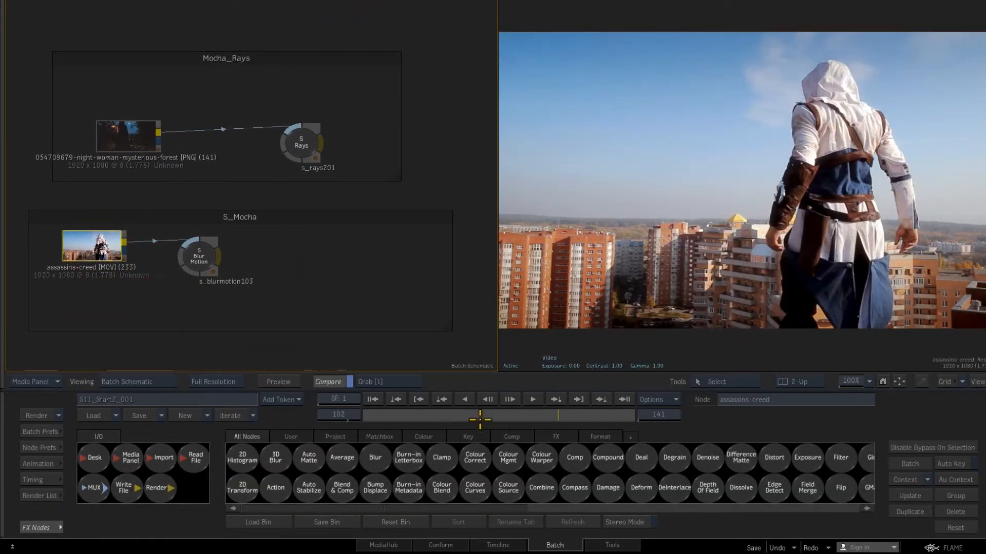
left_click_drag(479, 417, 248, 415)
left_click(193, 253)
left_click(193, 251)
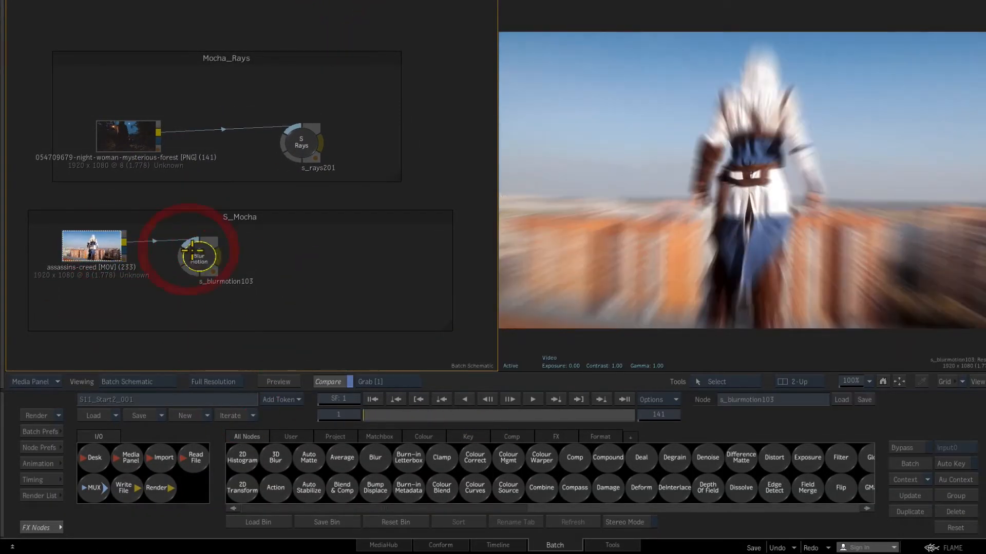
Step: Open the parameters of the S_BlurMotion node in the S_Mocha group and launch its Mocha editor
left_click_drag(378, 418, 271, 399)
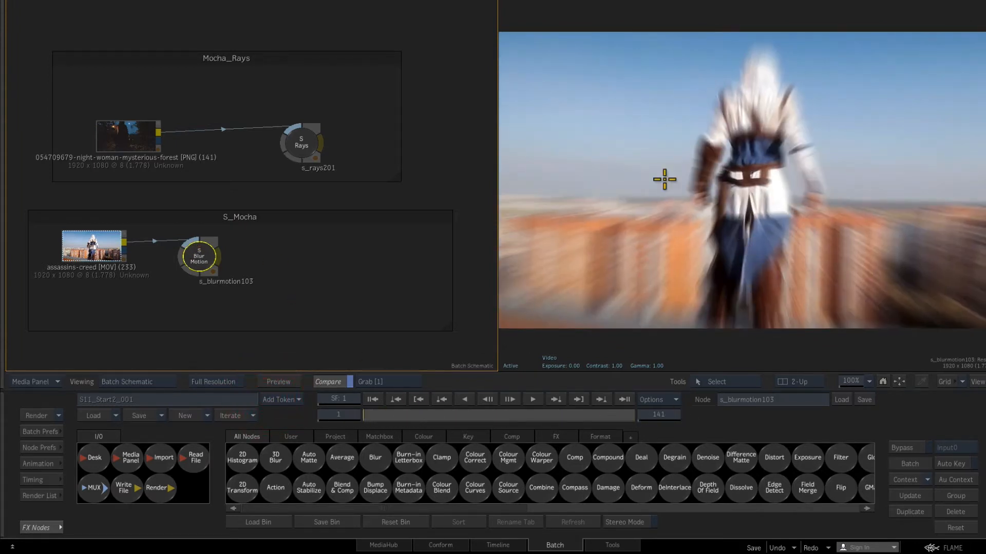
double_click(208, 255)
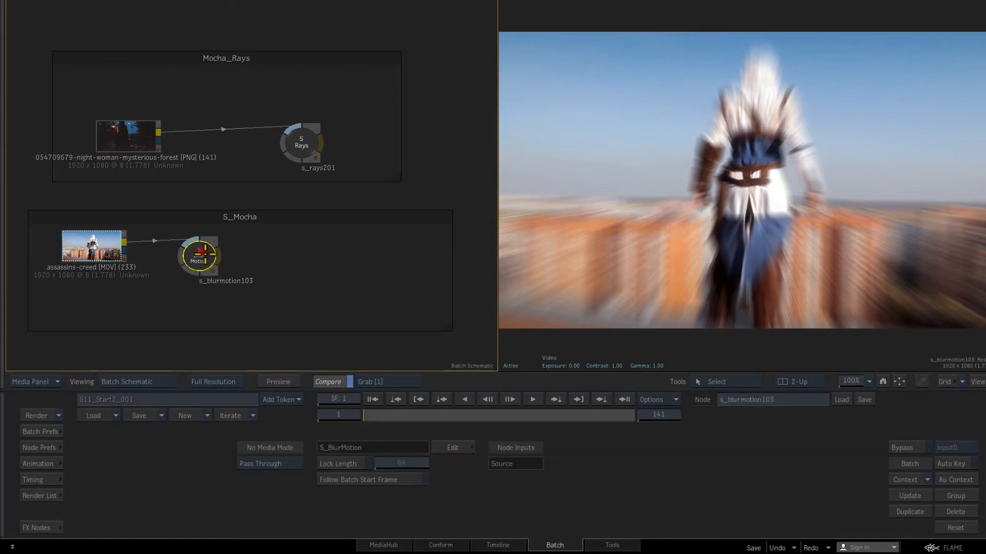
left_click(86, 512)
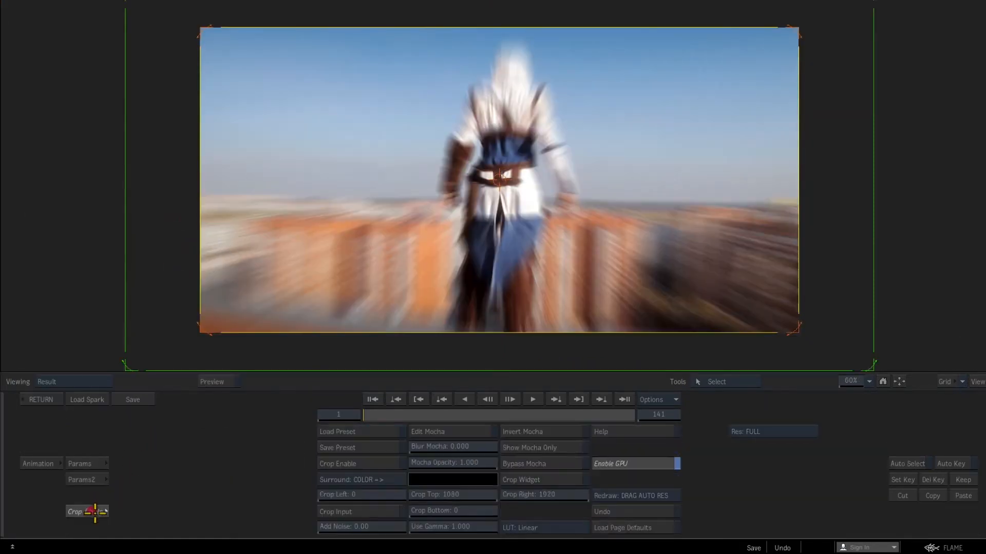
left_click(442, 431)
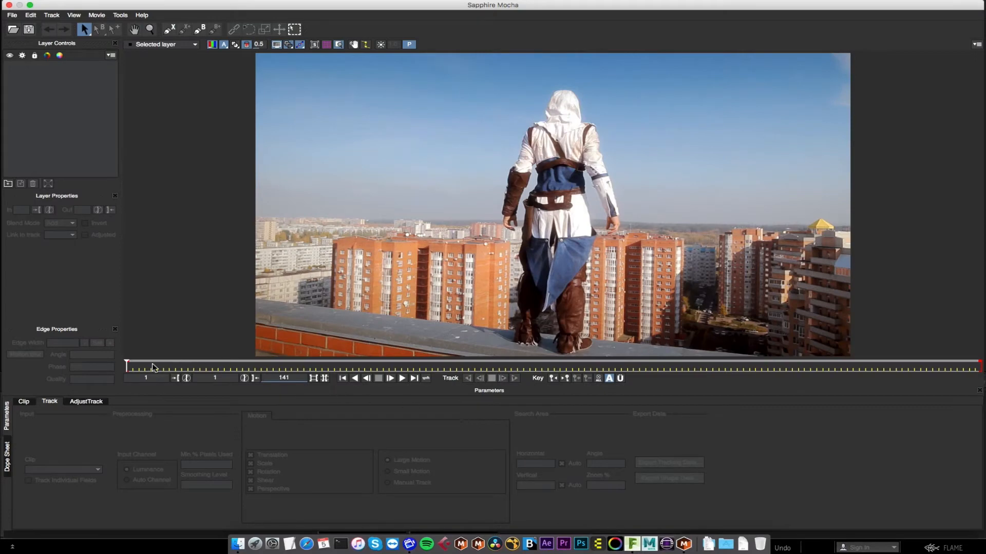
Step: Draw a closed X-spline loosely around the hooded figure from head to feet at frame 1
left_click_drag(128, 367, 48, 381)
left_click(169, 30)
left_click(552, 84)
left_click(529, 113)
left_click(506, 157)
left_click(500, 221)
left_click(510, 304)
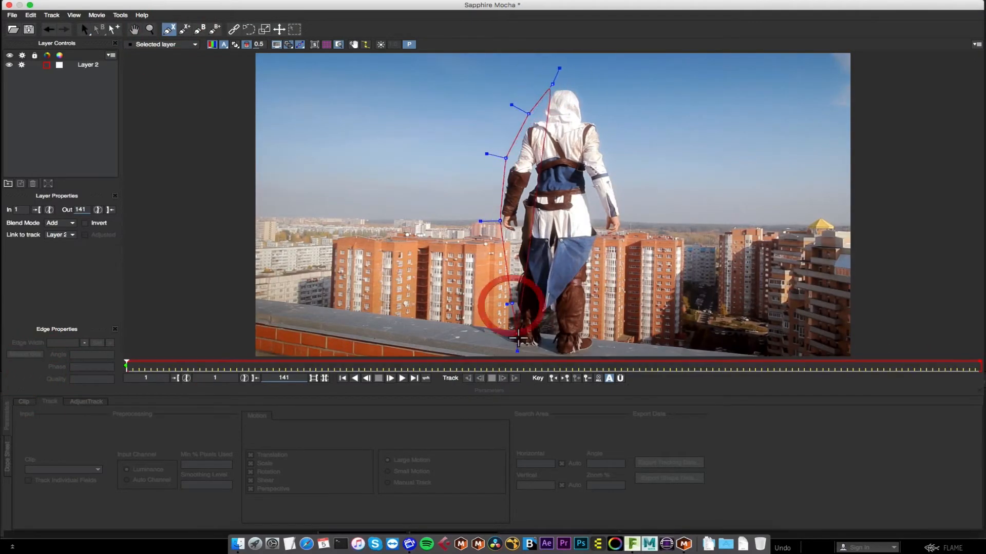
left_click(519, 352)
left_click(595, 317)
left_click(628, 214)
left_click(620, 160)
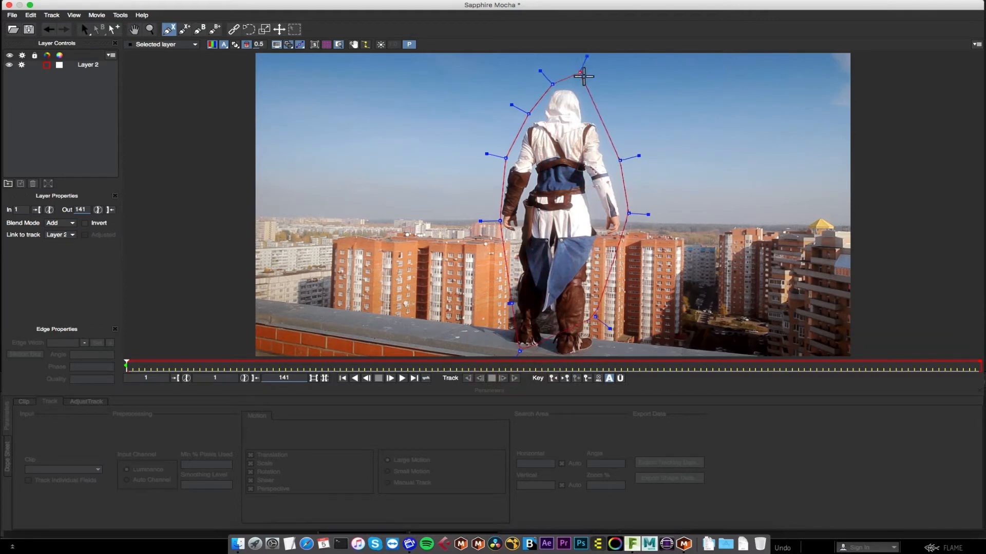
right_click(586, 77)
Step: Fit the spline more closely by repositioning its points beside the hood, the right foot and the left leg
left_click_drag(595, 62, 590, 71)
left_click_drag(594, 317, 616, 338)
left_click(722, 262)
left_click(522, 352)
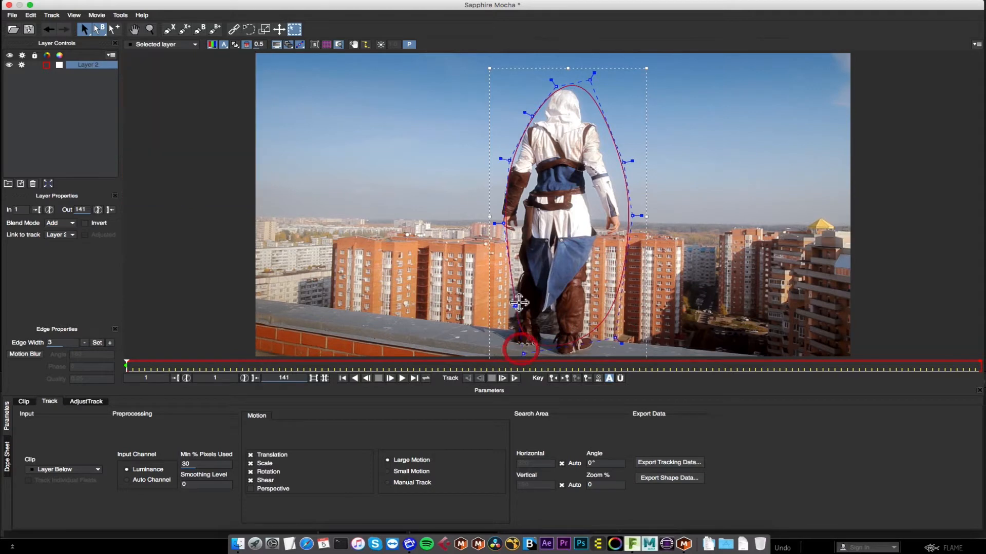
left_click_drag(515, 306, 509, 310)
Step: Track the layer forward to frame 15 and shift the spline's left-side points outward, clear of the figure's left arm
left_click(514, 378)
key("Escape")
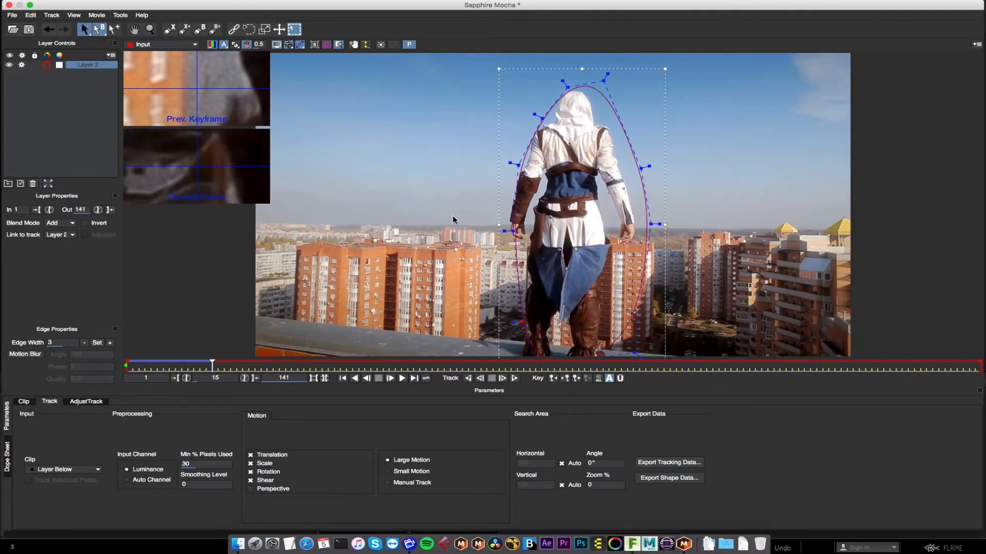
left_click_drag(432, 86, 570, 375)
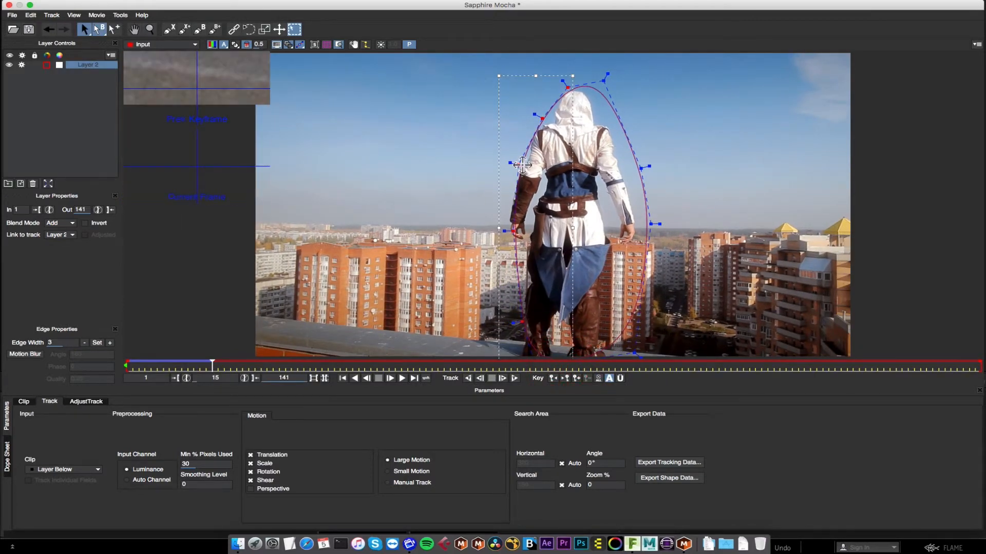
left_click_drag(521, 165, 503, 168)
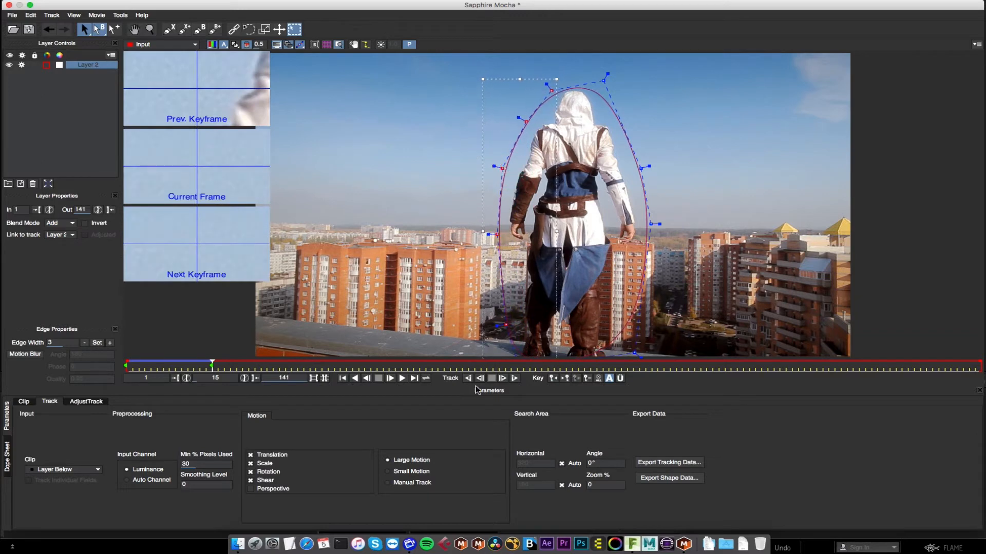
Step: Continue tracking forward, stop partway, and move the spline's right-side points slightly inward toward the figure
left_click(514, 379)
key("Escape")
left_click_drag(645, 161, 688, 380)
left_click_drag(678, 238, 670, 239)
Step: Track on to frame 61 and nudge the spline's left-side points slightly outward from the arm
left_click(515, 379)
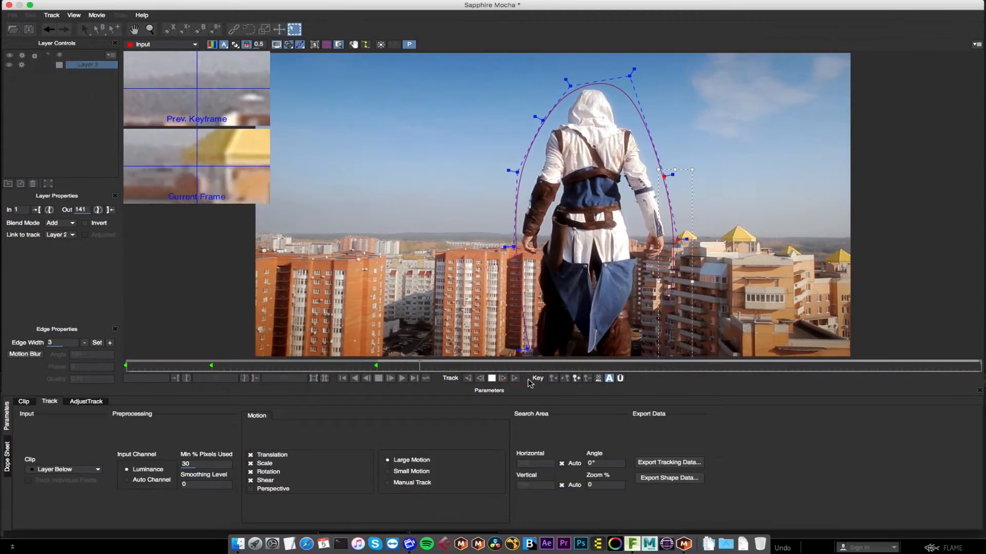
left_click(491, 378)
left_click_drag(420, 105, 557, 371)
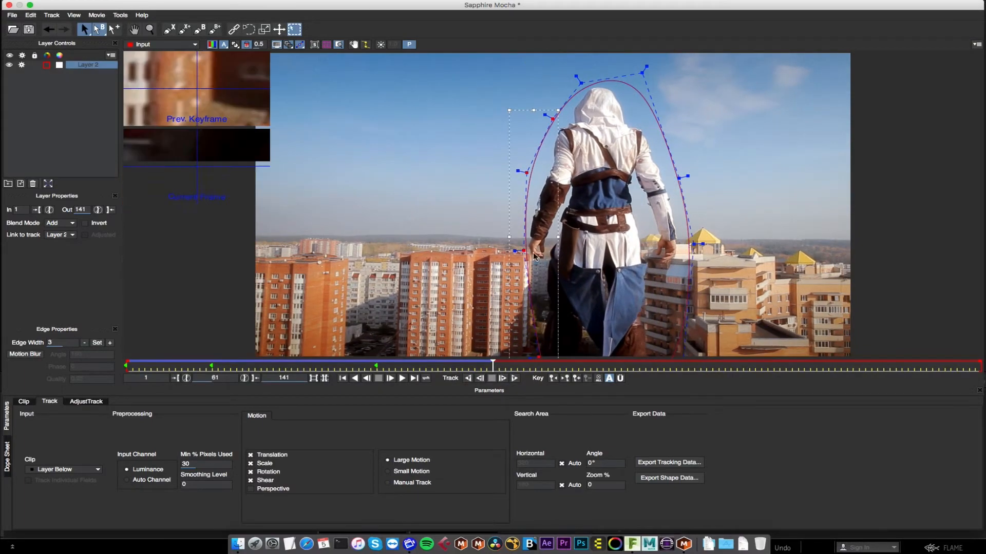
left_click_drag(528, 255, 526, 254)
Step: Track forward to frame 102, refit the spline around the figure, and track through to frame 141
left_click(515, 379)
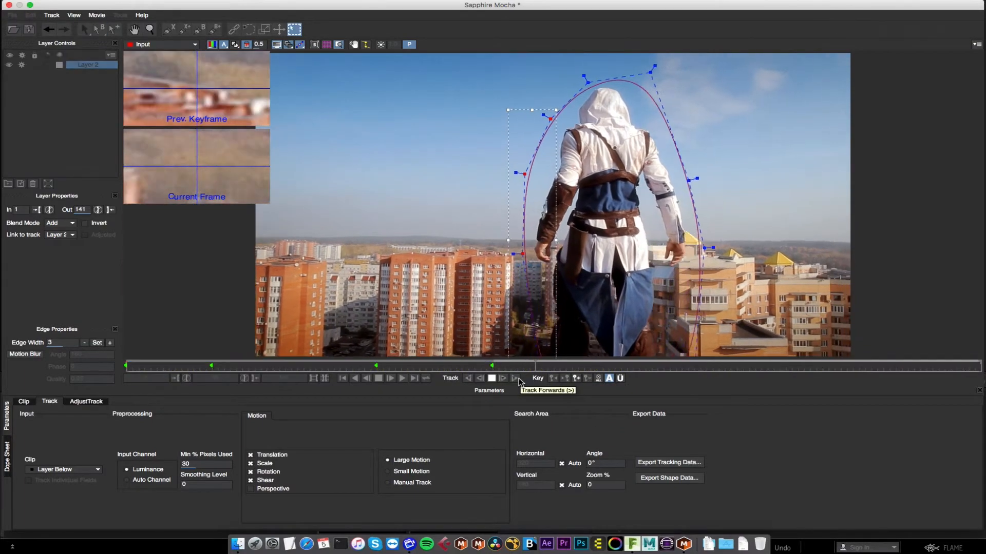
key("Escape")
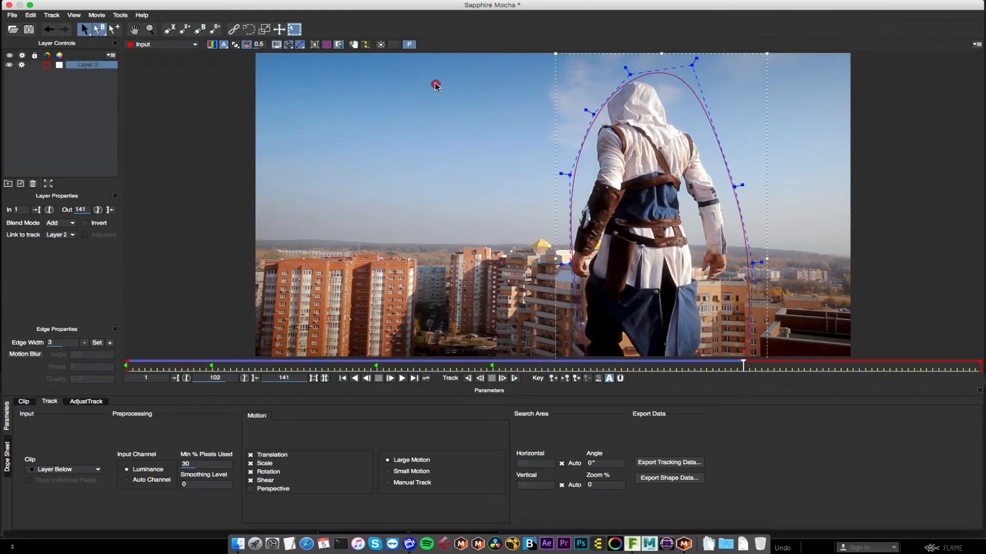
left_click_drag(436, 85, 666, 426)
left_click(515, 379)
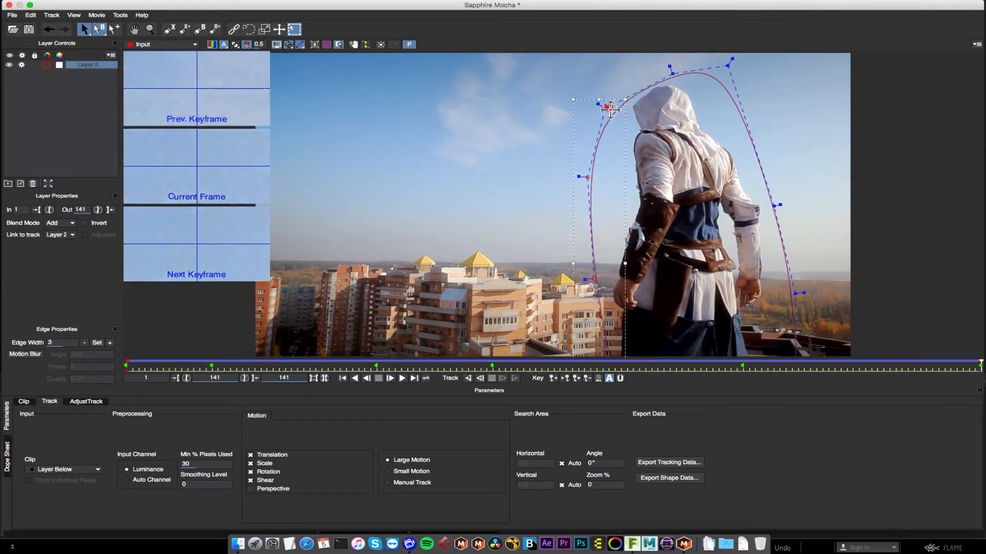
Step: Show the layer matte without the zoom windows and scrub back to frame 1 to check the tracked mask
left_click(234, 45)
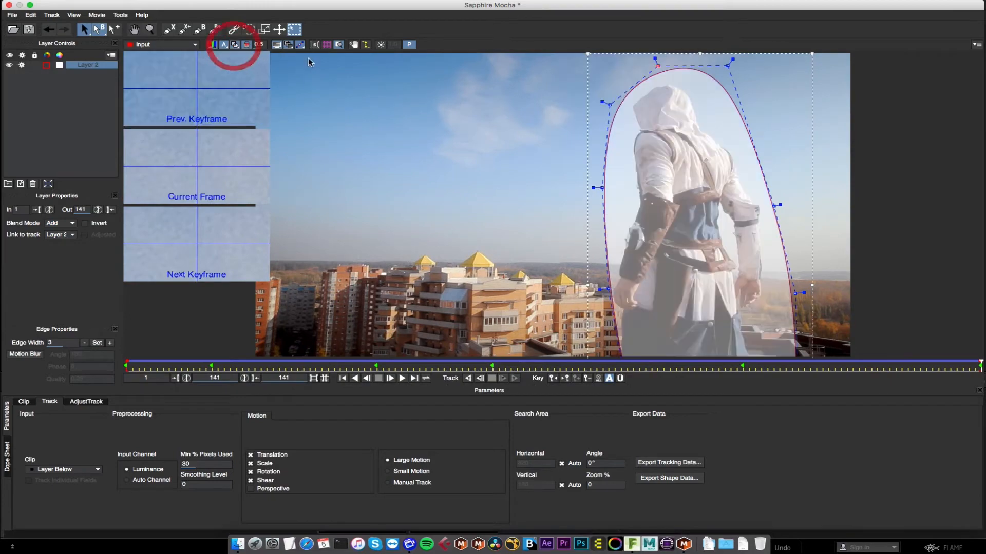
left_click(338, 44)
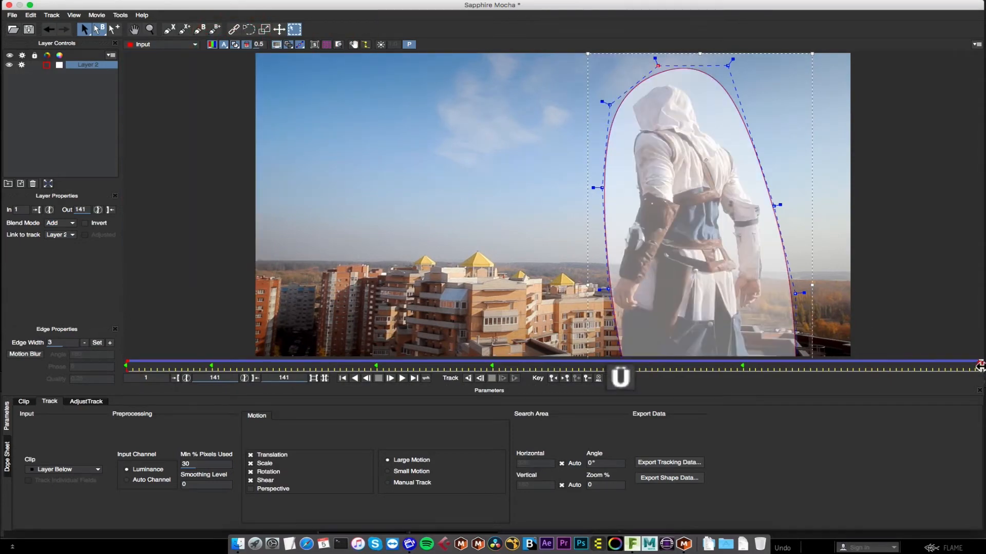
left_click_drag(979, 366, 127, 365)
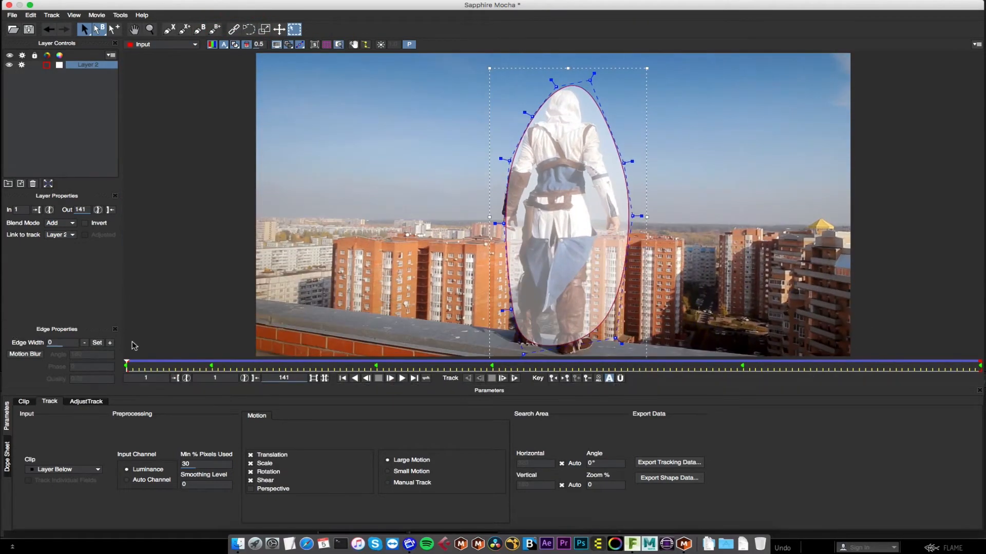
Step: Turn on the uber key and feather the mask outward on all points using an edge width of 61.9
left_click(621, 378)
left_click(98, 342)
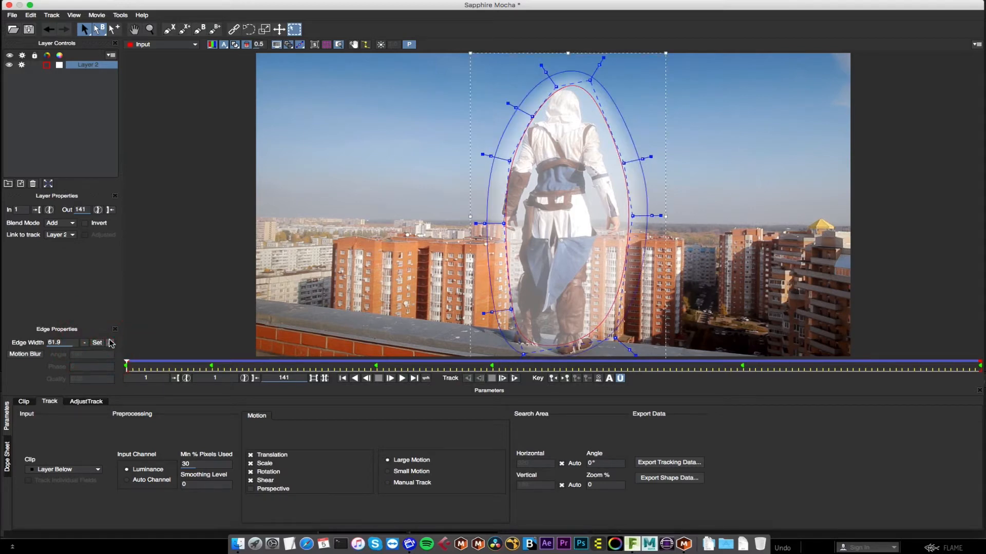
left_click(110, 342)
left_click_drag(135, 366, 112, 367)
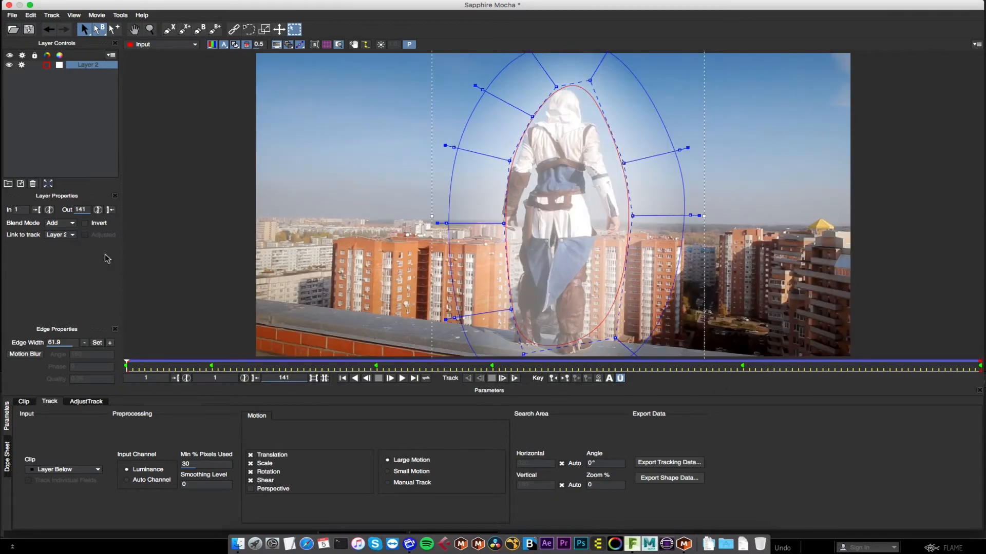
Step: Invert the mask layer, save and close the Mocha project, and scrub the masked blur result
left_click(98, 224)
left_click(29, 28)
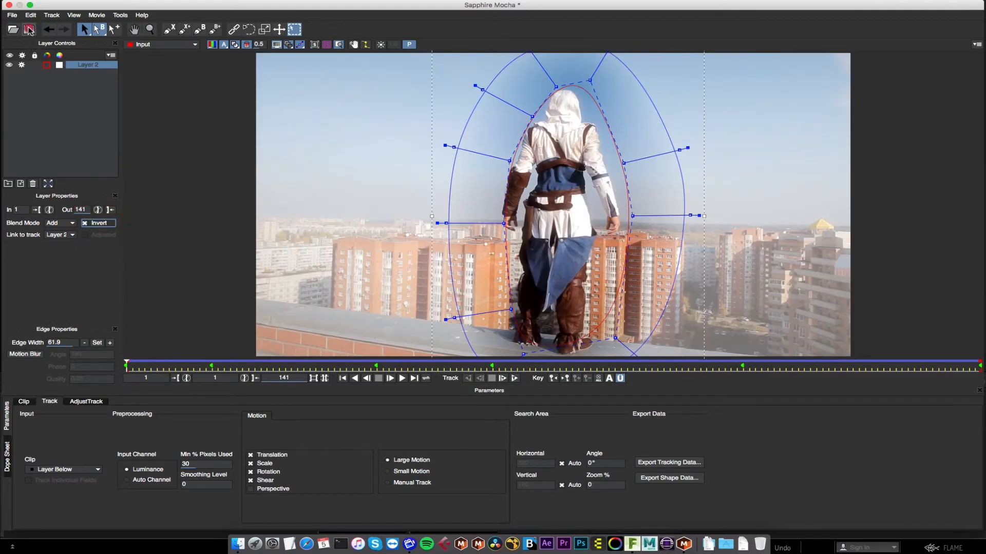
left_click(9, 5)
left_click_drag(366, 415, 506, 415)
left_click(41, 399)
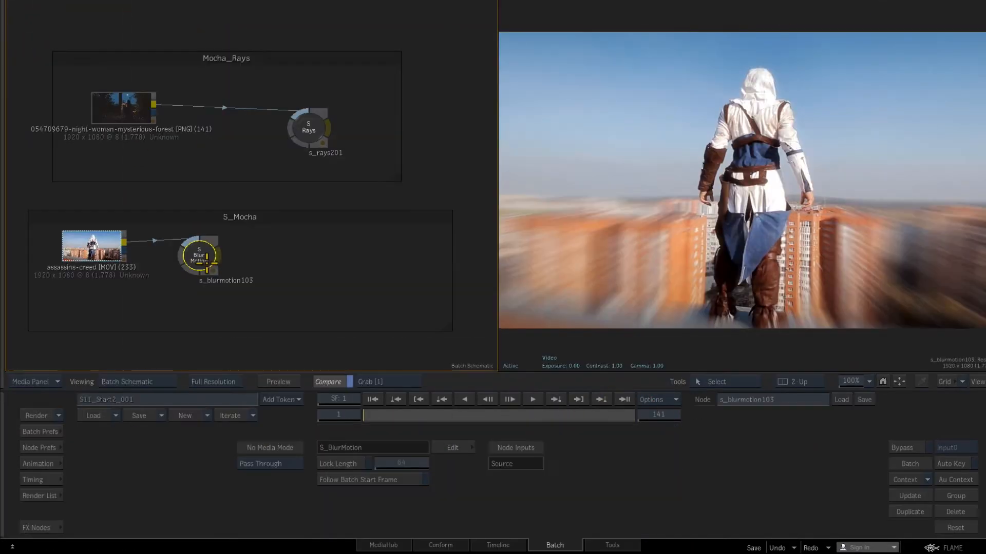
Step: Add a Colour Correct node to the S_Mocha group and feed it with the blur motion node's output
left_click(40, 528)
left_click_drag(473, 458, 383, 286)
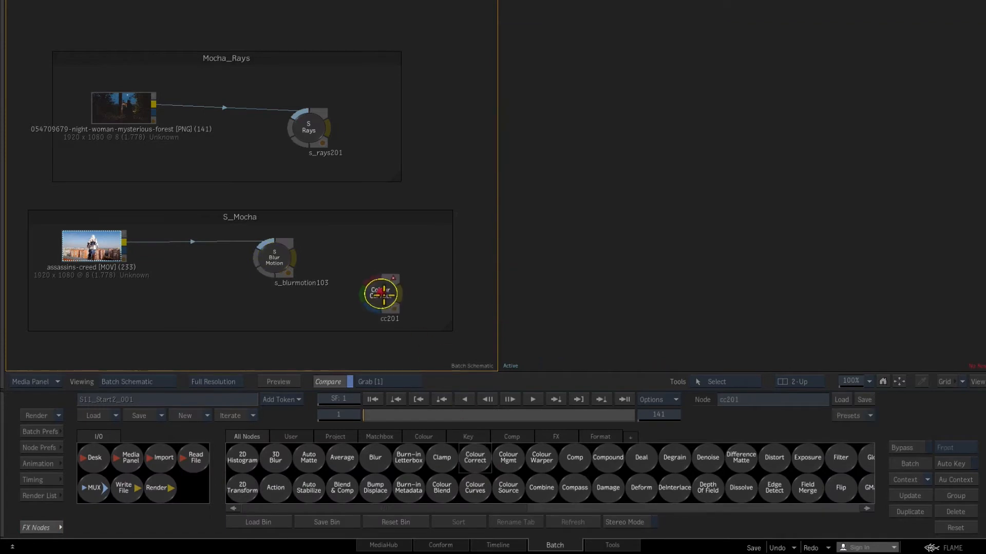
left_click_drag(298, 259, 394, 298)
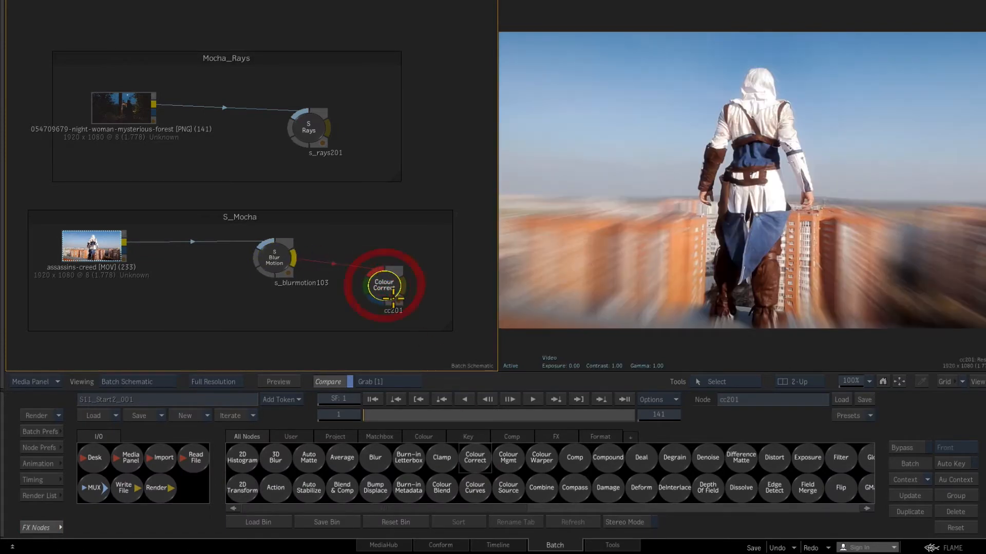
Step: Reopen the blur motion node's Mocha project from its effect parameters
left_click(280, 260)
left_click(450, 447)
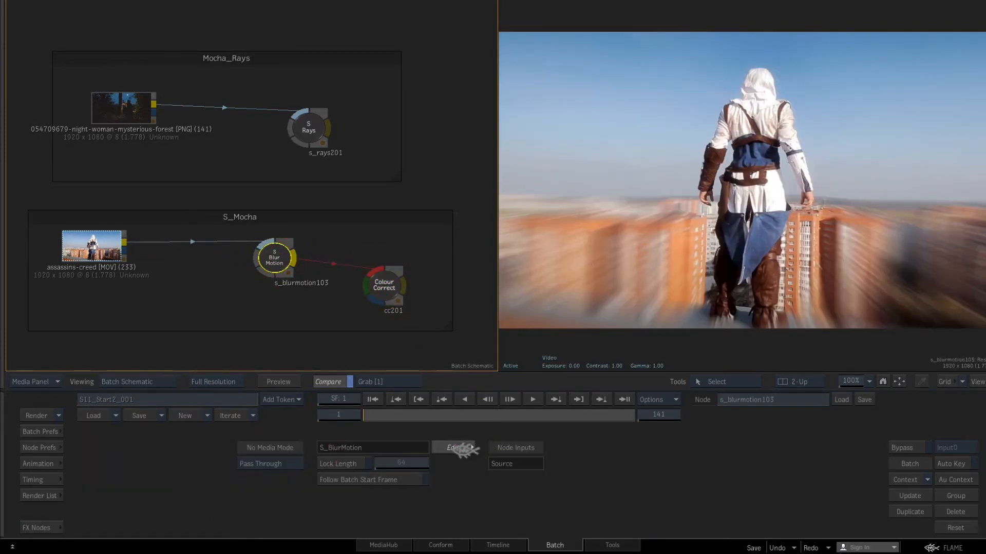
left_click(82, 511)
left_click(431, 433)
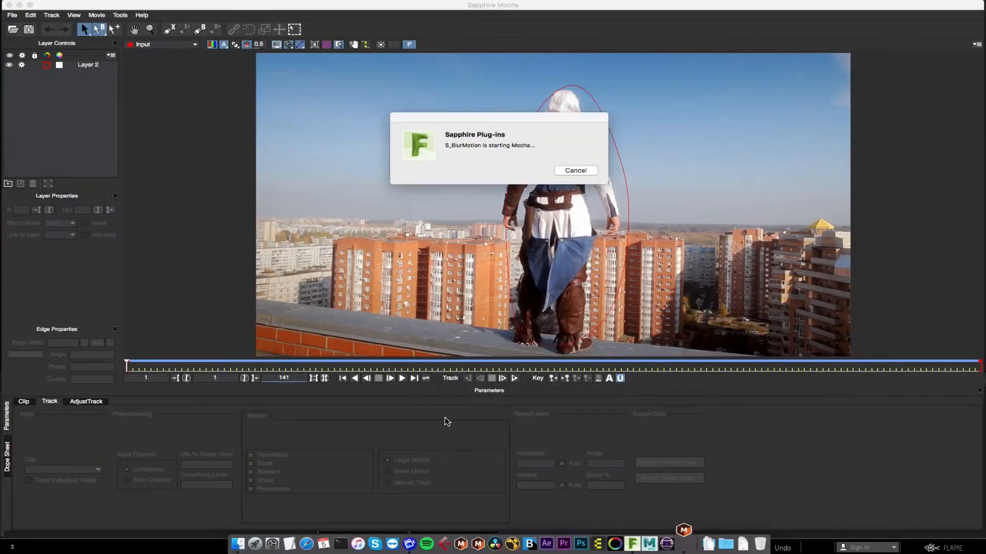
Step: Export the Mocha project to the Desktop as edge, save and close Mocha, and go back to the batch schematic
left_click(11, 15)
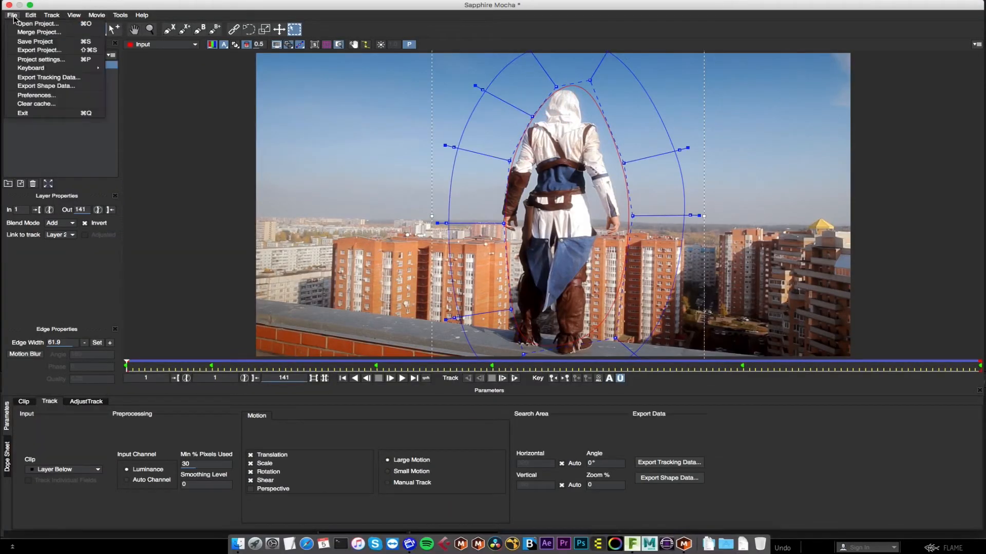
left_click(27, 47)
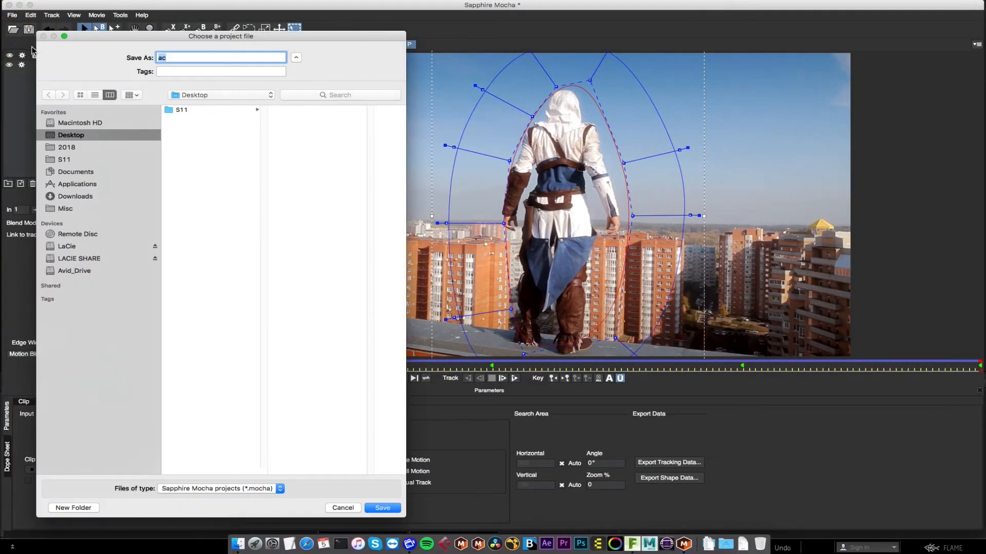
type("edge")
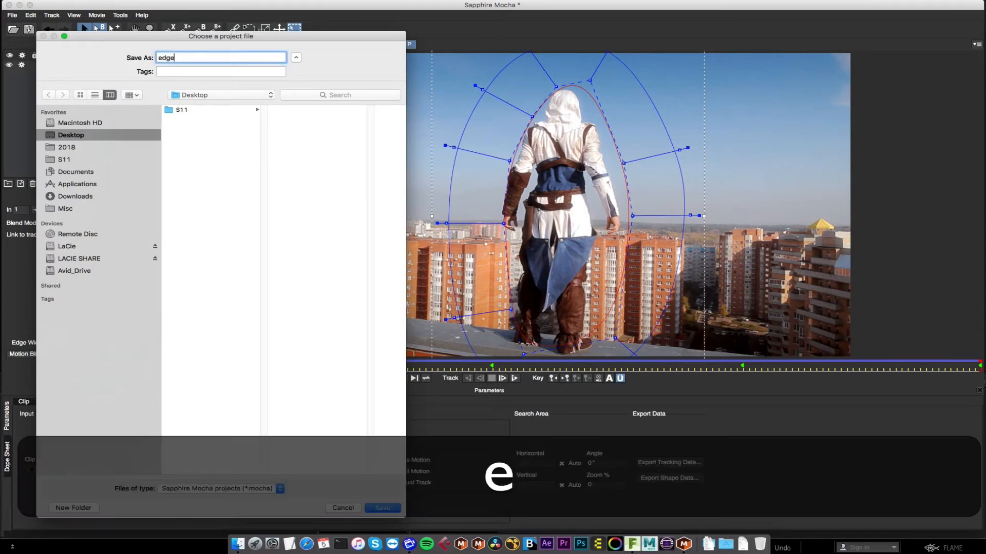
left_click(379, 507)
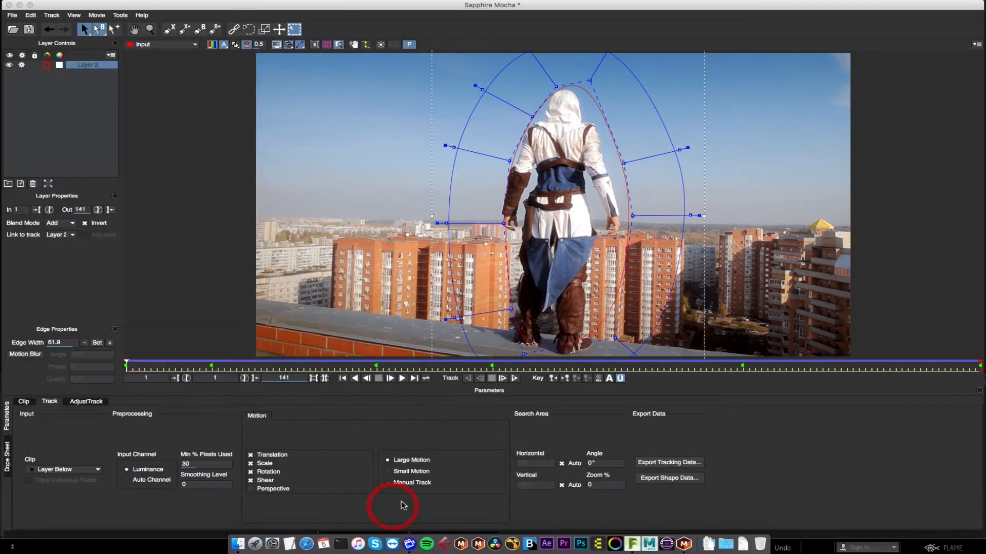
left_click(28, 29)
left_click(9, 5)
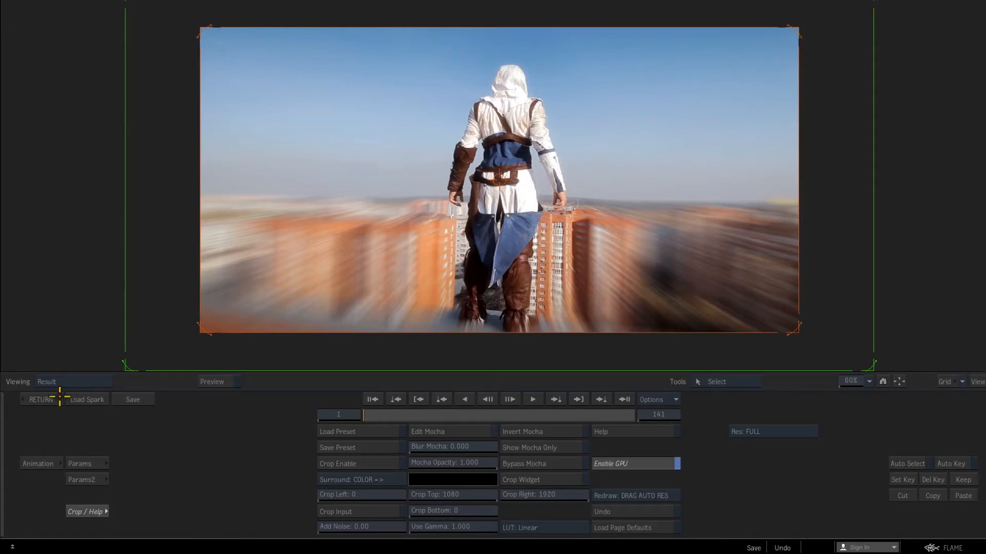
left_click(58, 399)
Step: Add a Sapphire S_Mocha spark below the blur motion node, connect the assassins-creed clip to it, and open its parameters
left_click(50, 530)
left_click(537, 436)
left_click_drag(541, 459, 194, 296)
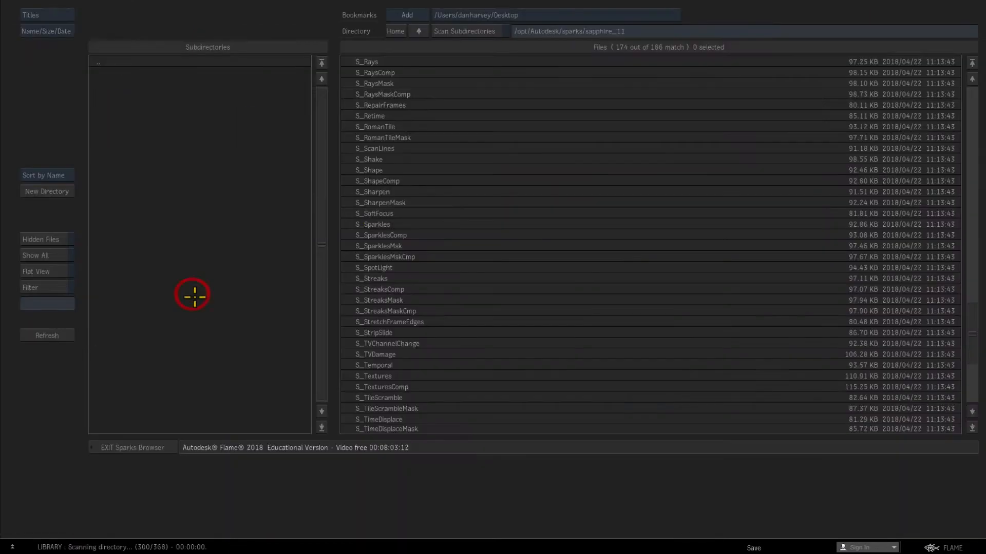
scroll(448, 244, "up", 6)
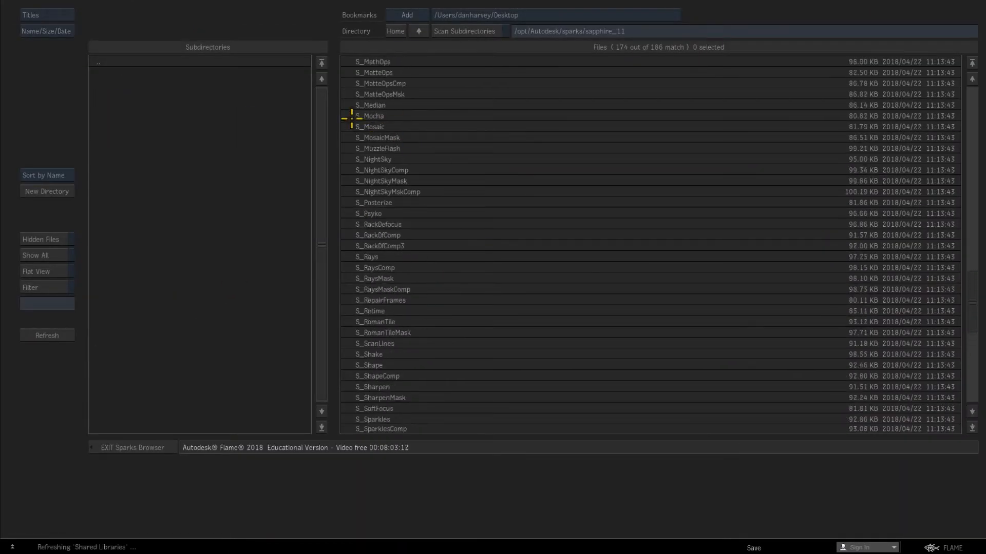
double_click(351, 116)
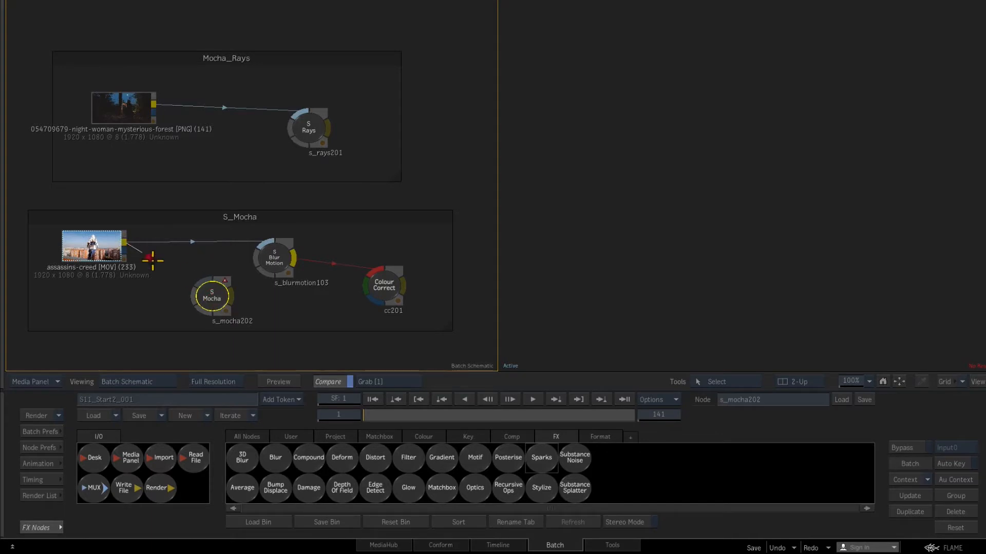
double_click(212, 295)
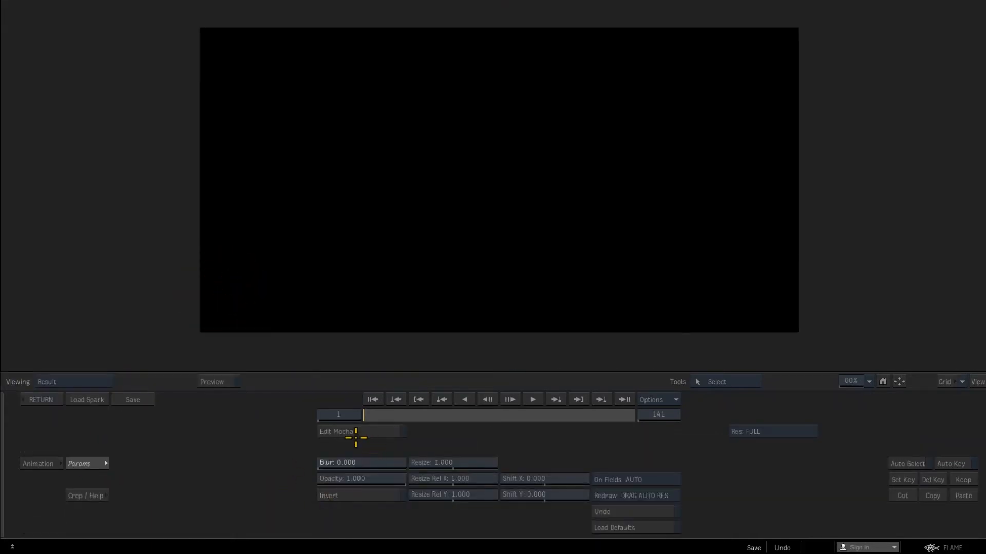
Step: Launch Mocha from the new S_Mocha node and open the exported edge project from the Desktop
left_click(354, 434)
left_click(12, 15)
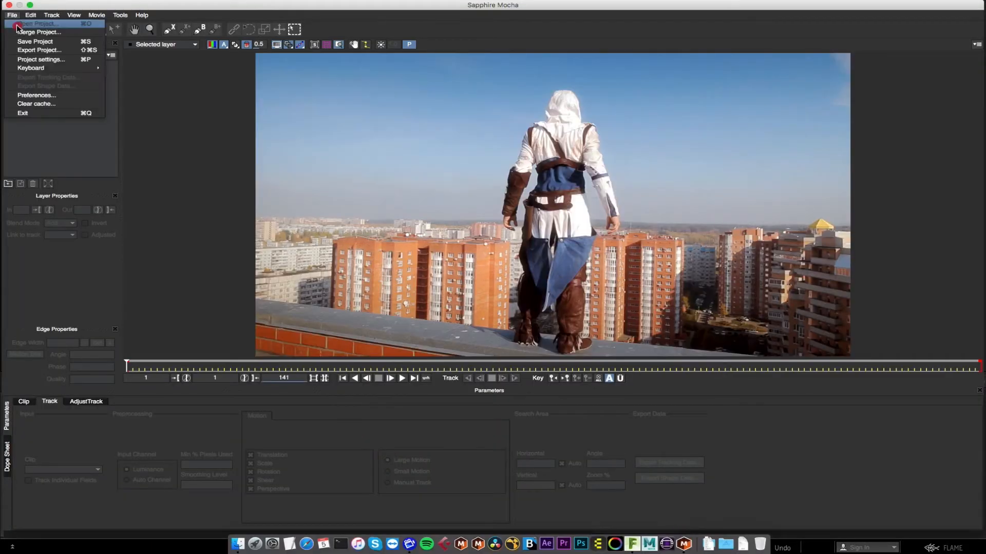
left_click(17, 26)
double_click(193, 65)
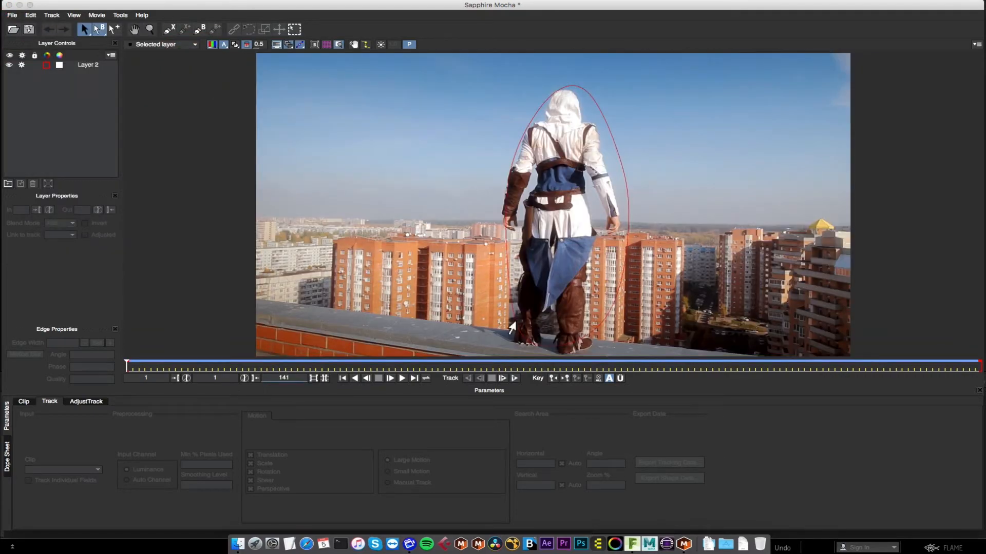
Step: Check the loaded silhouette layer over the first few frames, then save the project and close Mocha
left_click(513, 323)
left_click_drag(127, 367, 176, 371)
left_click(29, 29)
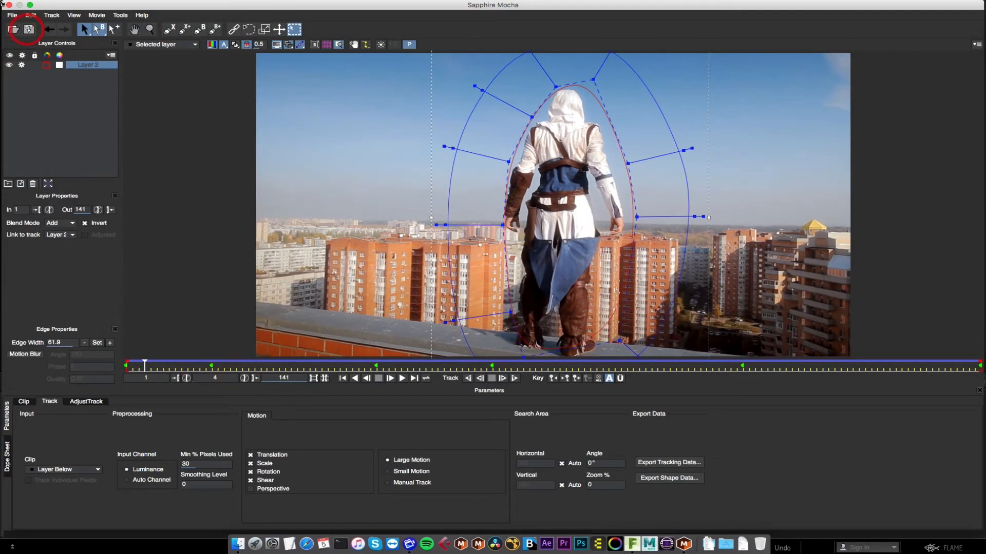
left_click(8, 5)
Step: Soften the S_Mocha mask with some Blur and connect the node's output to the Colour Correct node's matte input
left_click_drag(350, 462, 363, 416)
left_click(41, 399)
left_click_drag(209, 298, 193, 315)
left_click_drag(215, 313, 376, 301)
left_click(386, 290)
Step: Set the Colour Correct node's RGB gain to 89 and offset to -34, and view its result
left_click_drag(404, 449, 498, 415)
key("Escape")
left_click(704, 369)
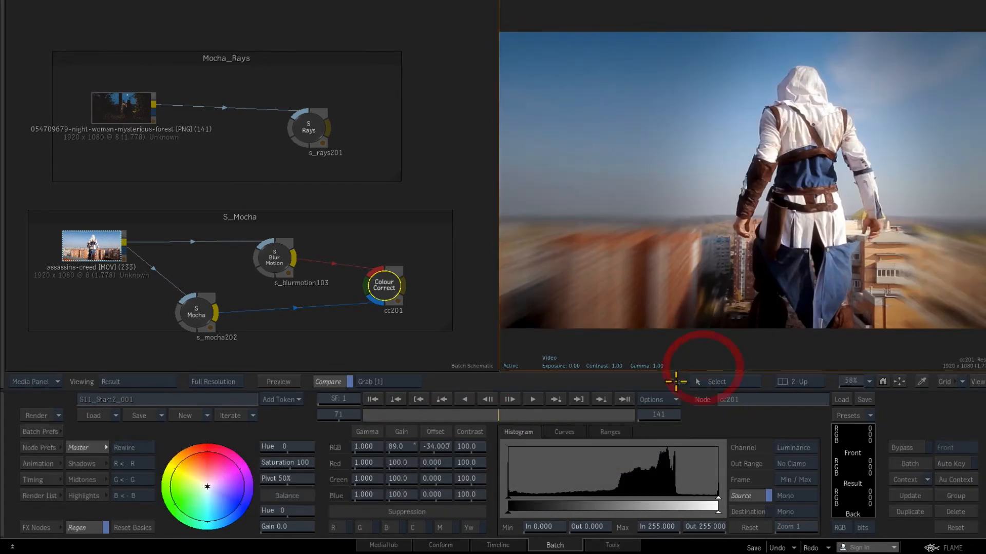
key("F1")
key("F4")
Step: Examine the Mocha_Gmask group's green-screen clip, hangar background and Modular Keyer result across the timeline
left_click(365, 350)
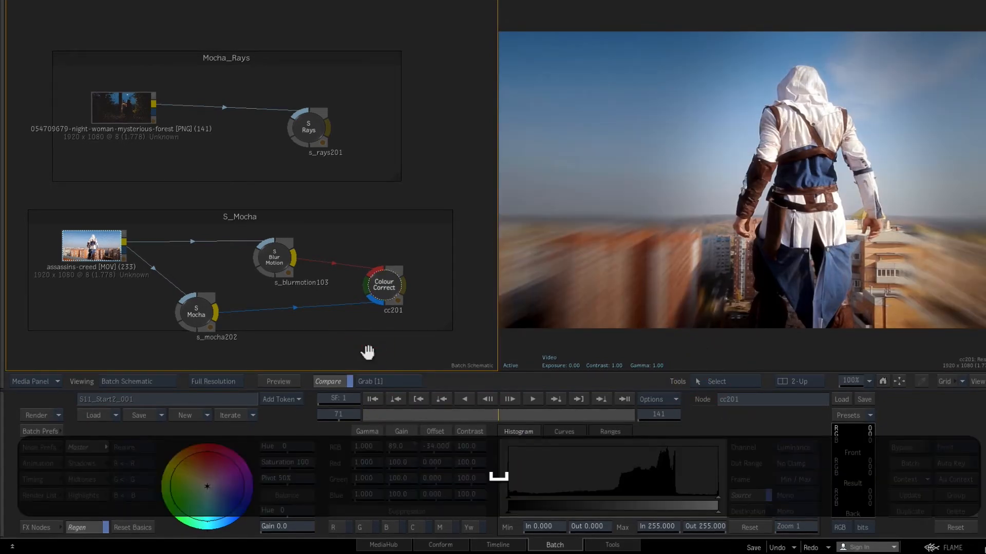
left_click_drag(368, 352, 310, 73)
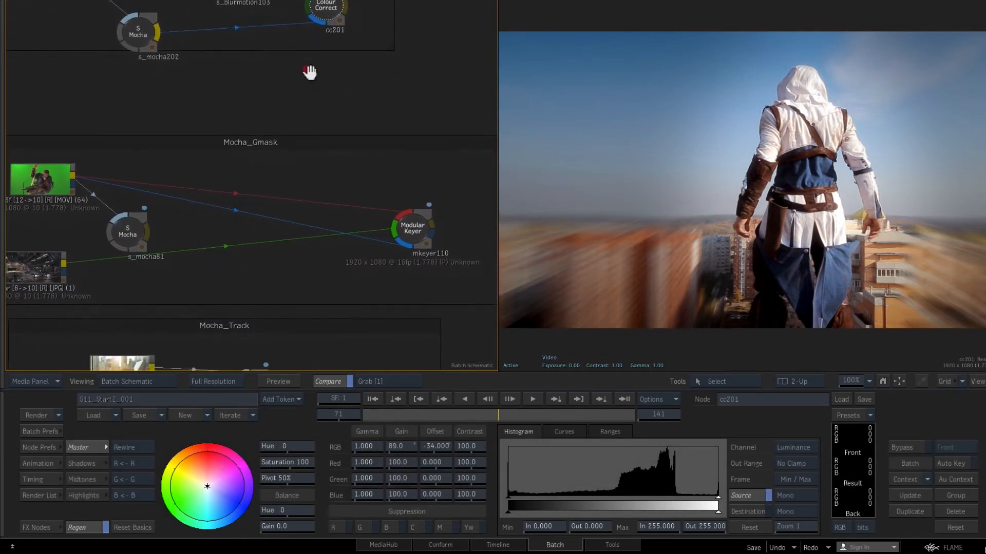
left_click_drag(225, 139, 239, 87)
left_click(77, 138)
left_click(66, 218)
left_click(432, 179)
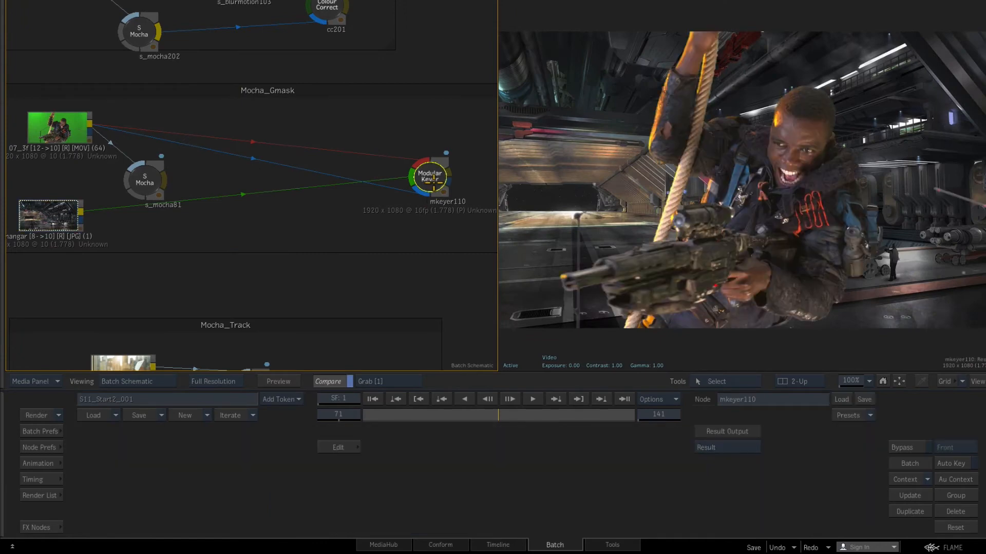
left_click_drag(852, 380, 552, 381)
left_click(844, 317)
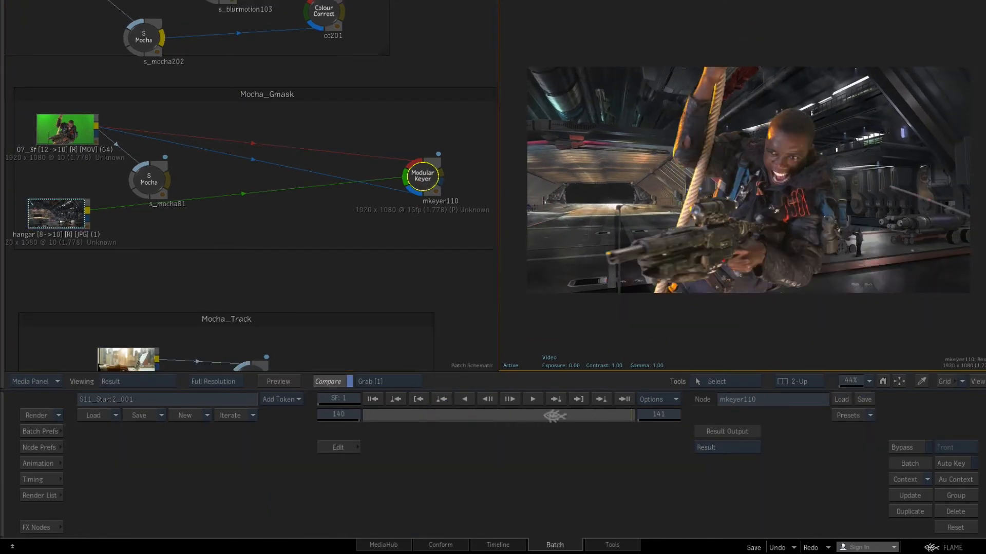
left_click_drag(554, 416, 363, 415)
left_click_drag(532, 412, 391, 414)
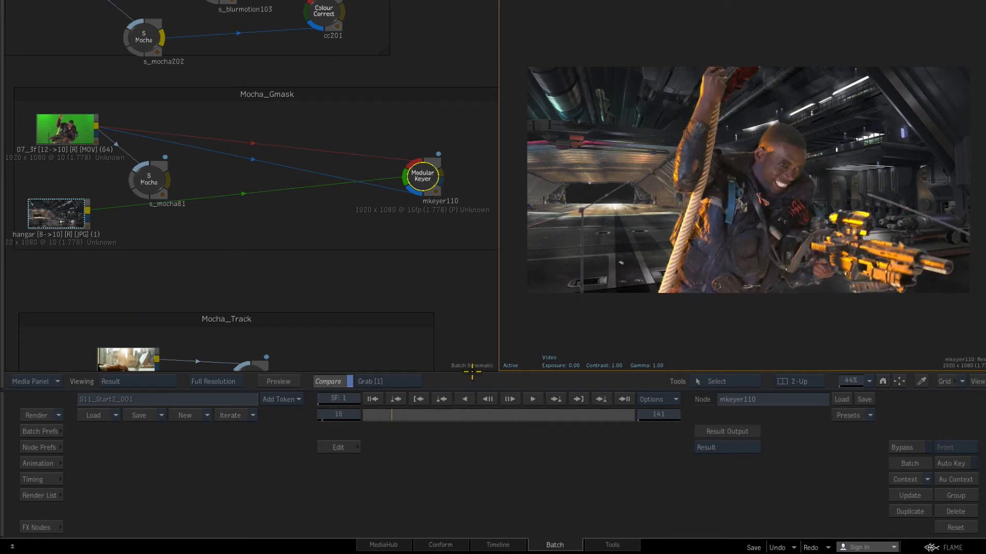
Step: Open the Mocha project of the S_Mocha node in the Mocha_Gmask group
left_click(150, 183)
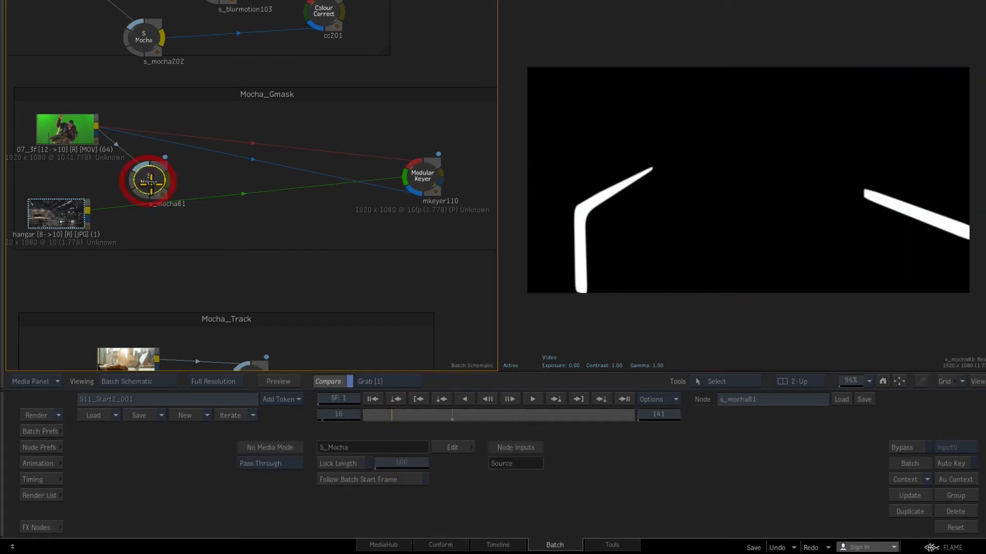
double_click(150, 180)
left_click(391, 434)
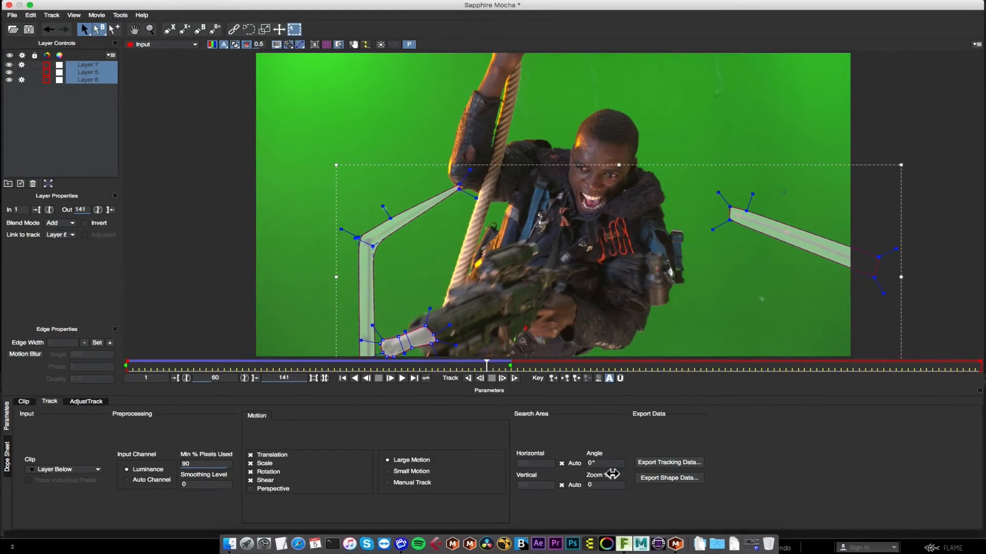
Step: Export the selected layers' shape data to the Desktop as a Flame GMask Script named gunner, then save and close Mocha
left_click(692, 479)
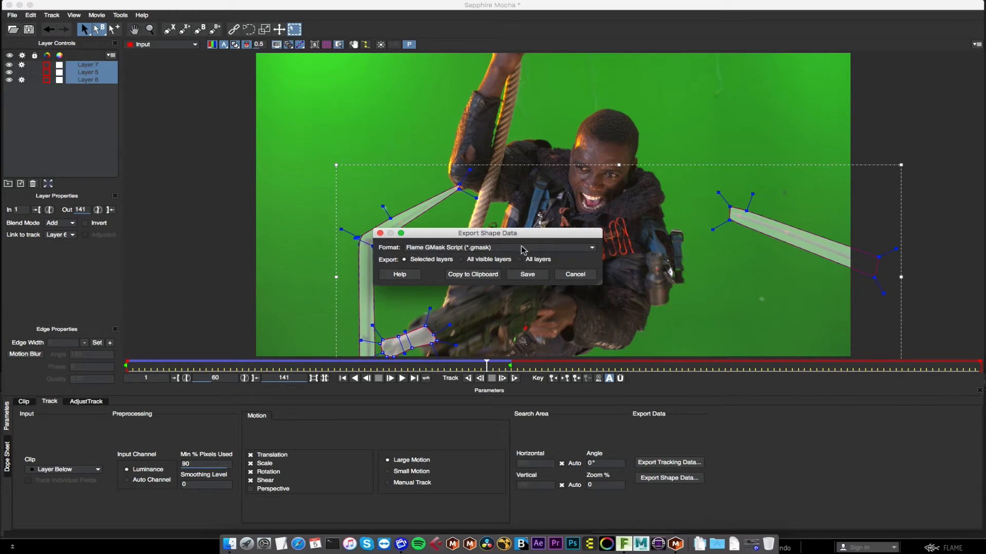
left_click(529, 274)
type("blur")
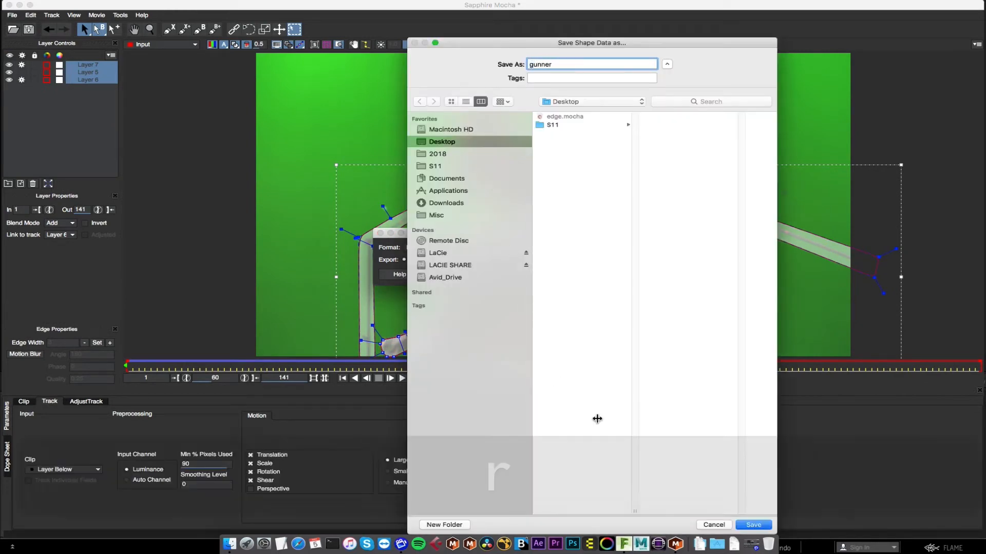
left_click(753, 525)
left_click(10, 6)
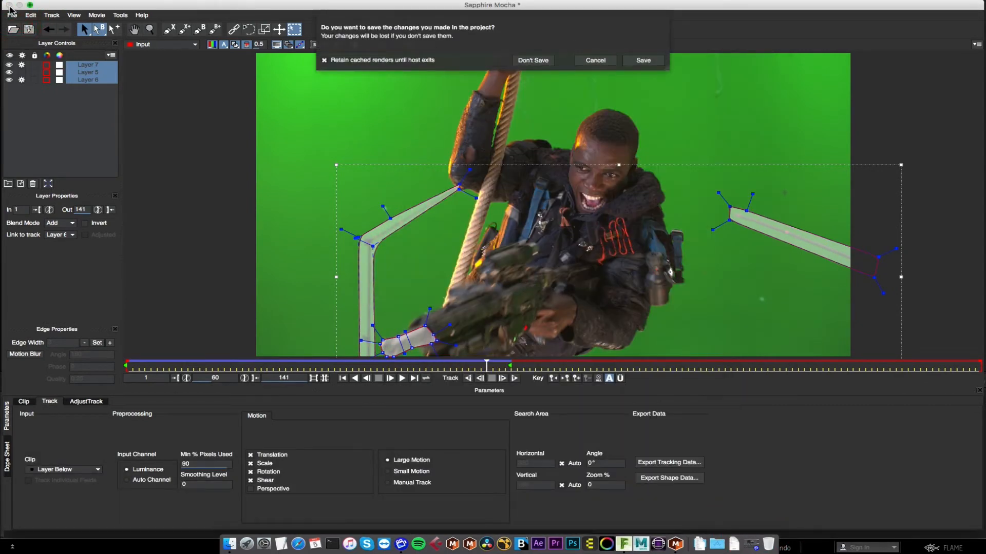
left_click(631, 62)
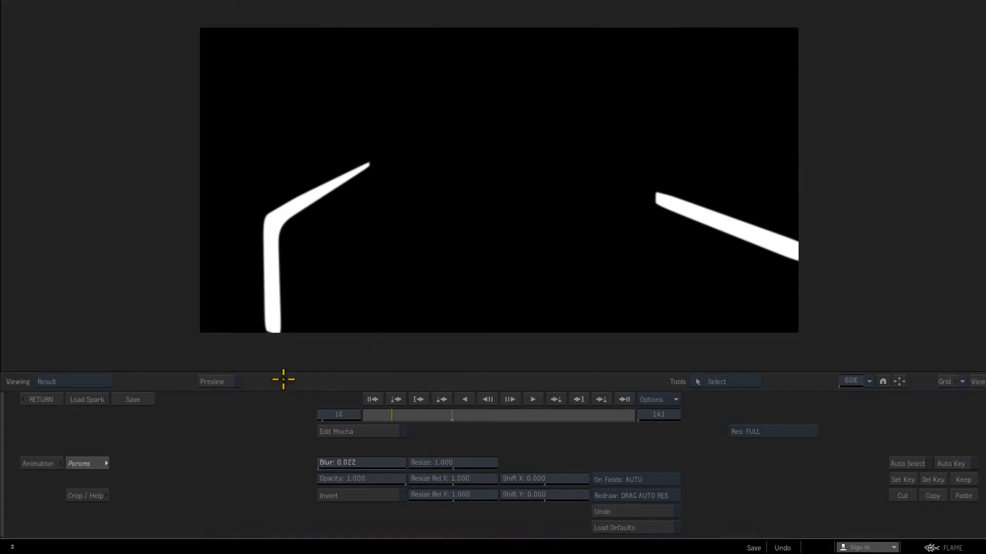
left_click(39, 405)
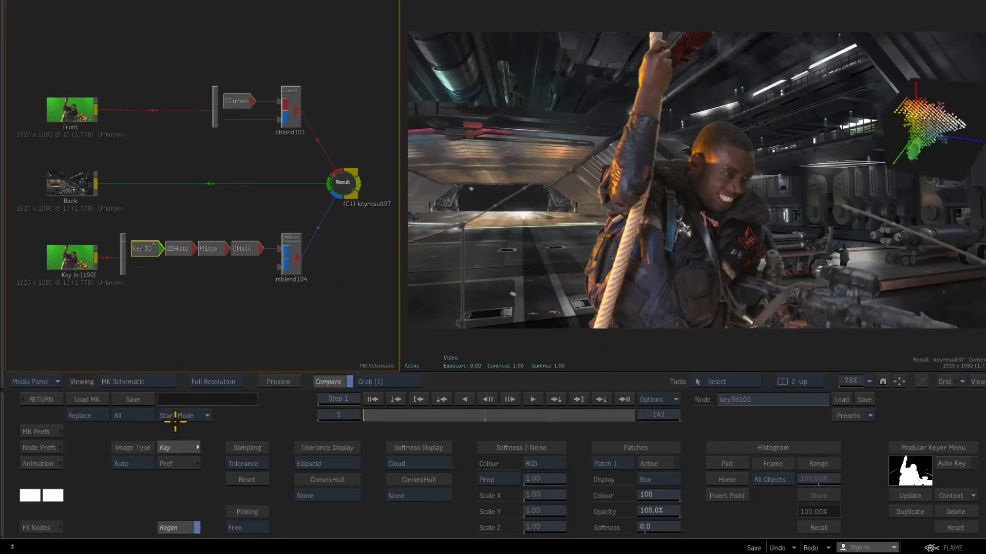
Step: Load gunner.gmask into the Modular Keyer's GMask node, replacing its current setup
left_click(241, 250)
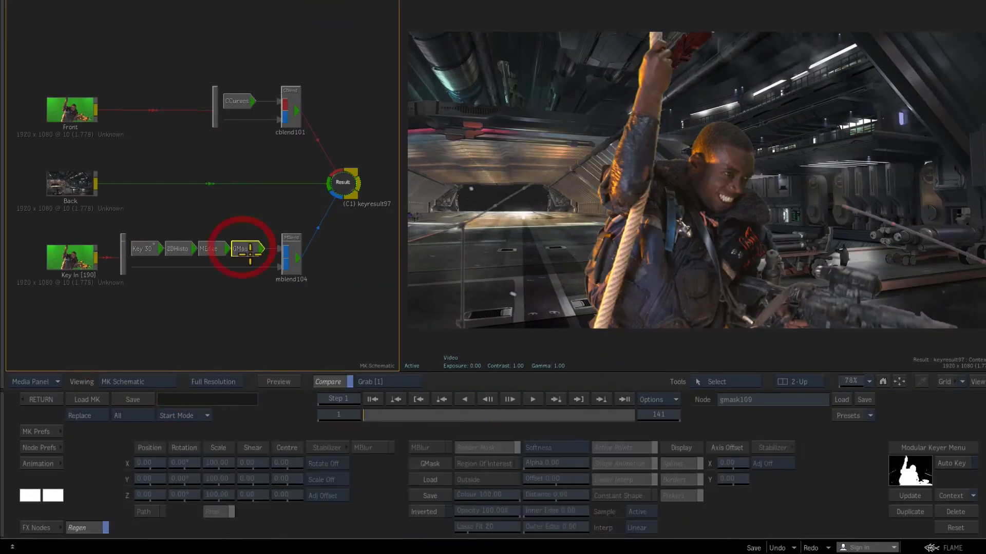
left_click(842, 401)
left_click(413, 64)
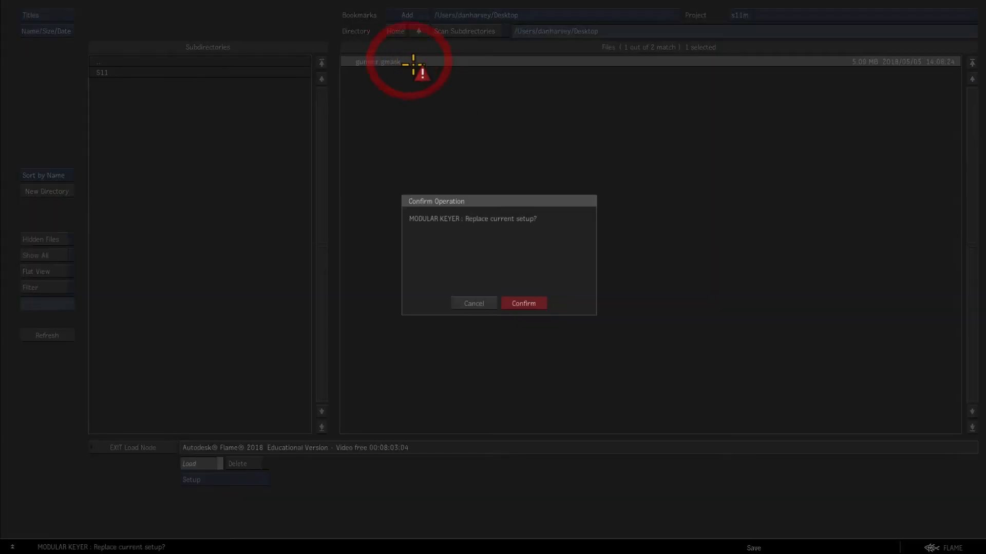
left_click(530, 304)
Step: In the matte view, enable Auto Key and set the colour of both long outer masks to 0
key("F4")
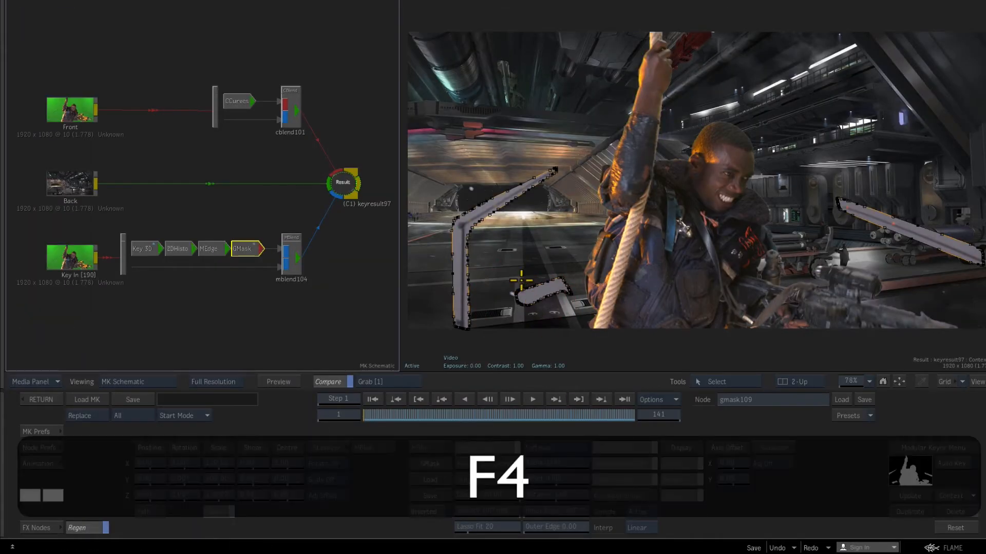
key("F4")
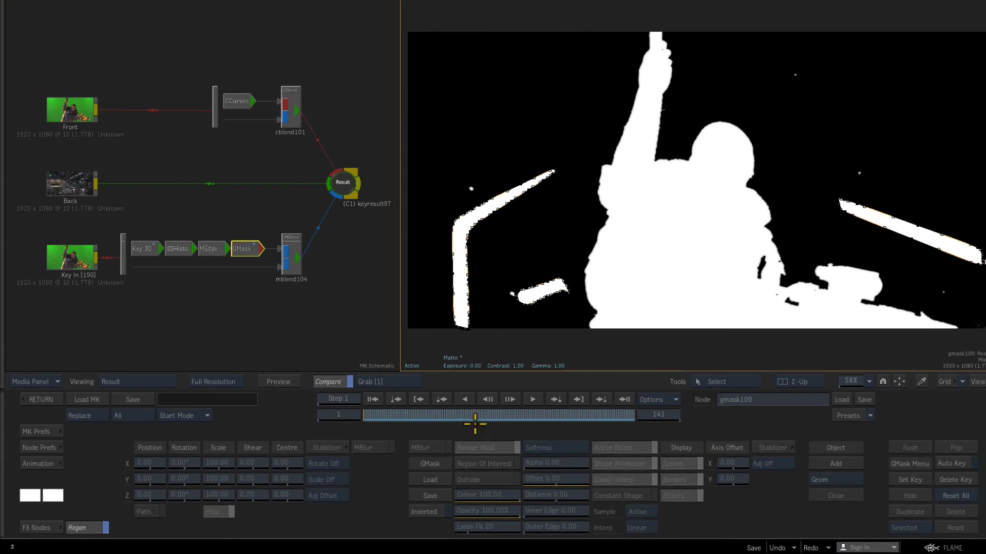
left_click(951, 464)
left_click(468, 271)
left_click_drag(511, 499, 267, 488)
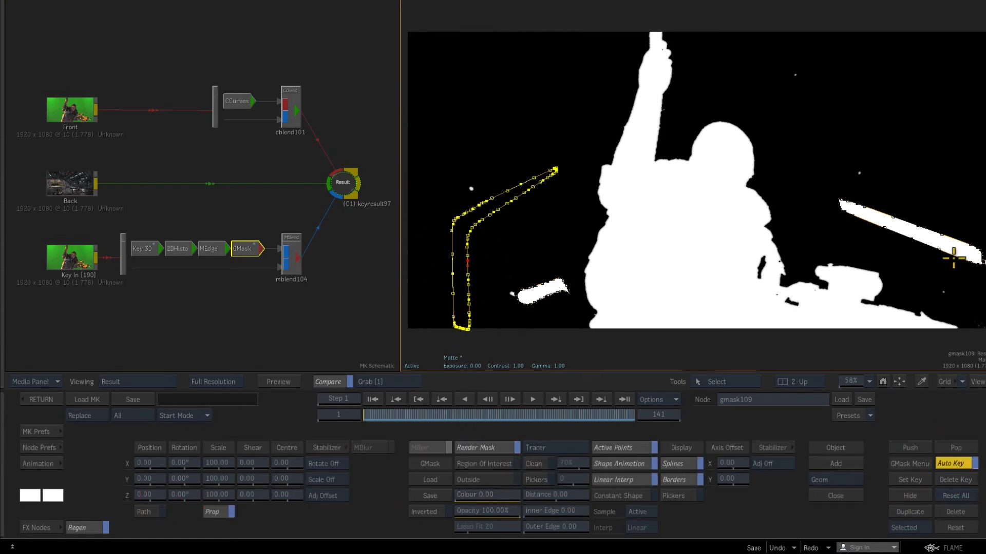
left_click(968, 258)
left_click_drag(508, 495, 268, 480)
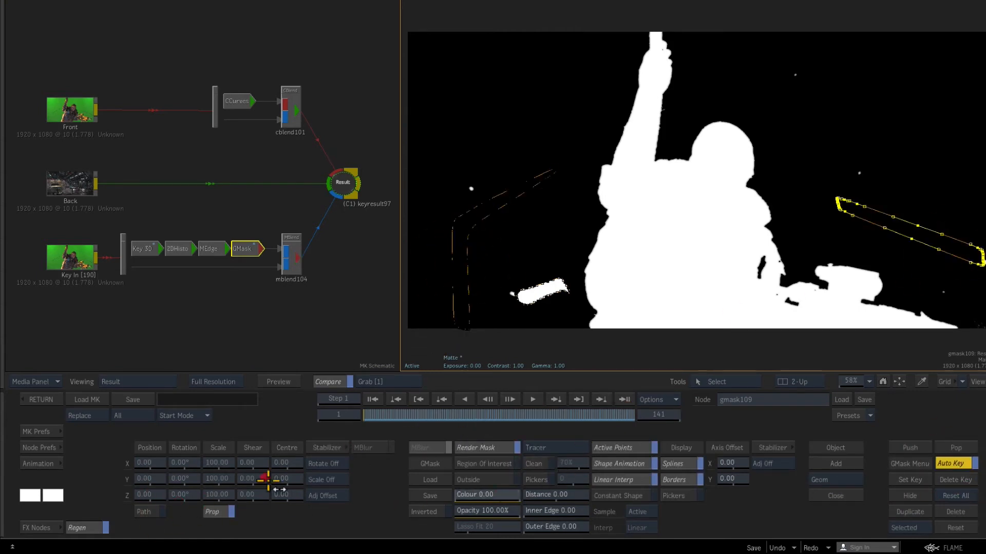
Step: Animate the short gun-barrel mask's opacity, keying 0% at frame 1 and 100% at frame 61
left_click(549, 300)
left_click_drag(509, 510, 258, 503)
left_click_drag(413, 419, 510, 429)
left_click_drag(505, 511, 400, 527)
left_click_drag(555, 414, 482, 417)
left_click_drag(497, 513, 726, 506)
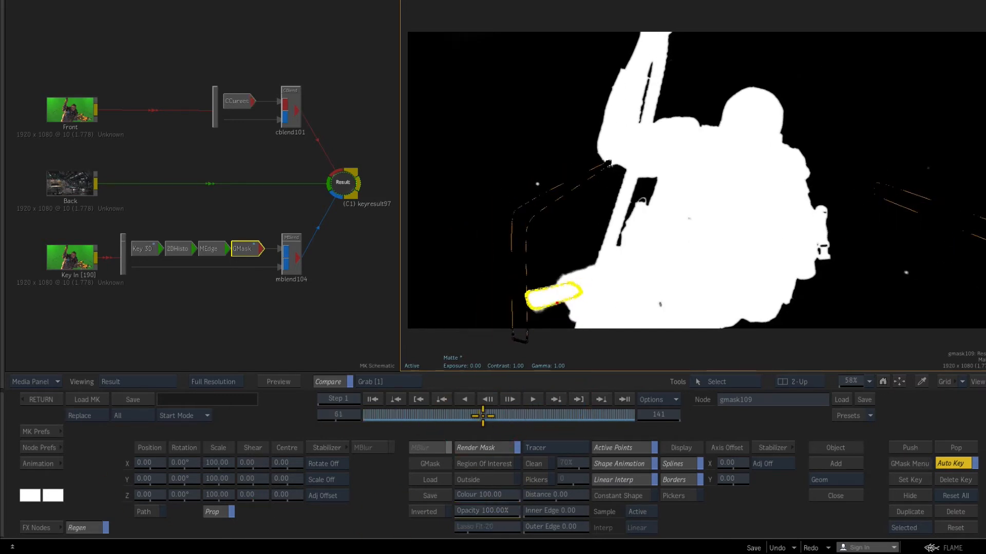
Step: Review the composite across the timeline inside the keyer and again from the batch schematic
left_click_drag(482, 416, 614, 407)
key("space")
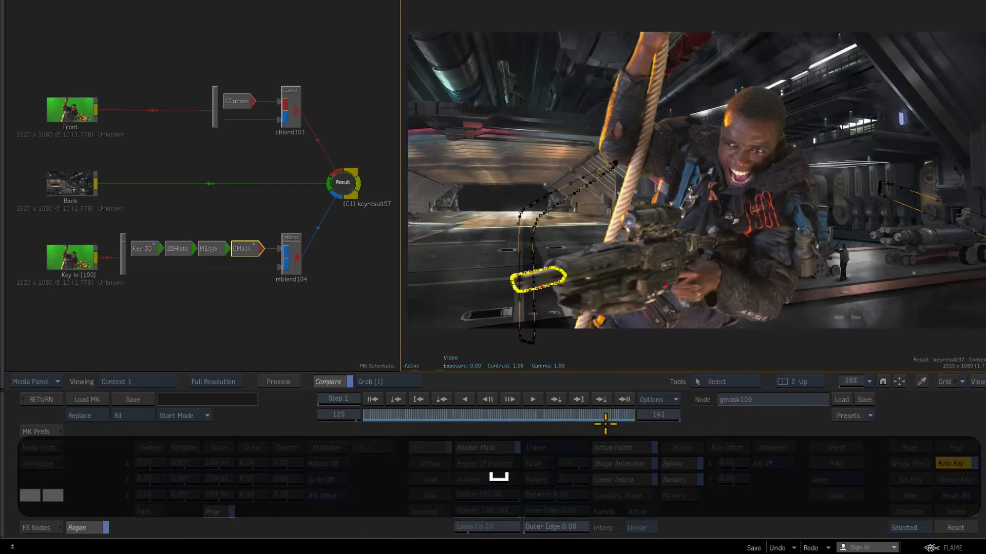
left_click_drag(599, 420, 310, 397)
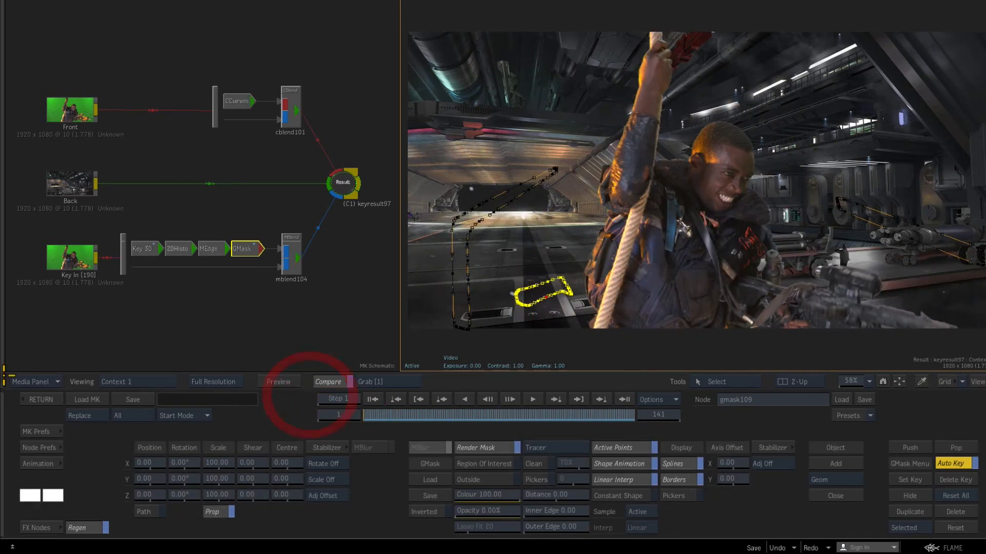
left_click(41, 399)
left_click(424, 178)
left_click_drag(377, 417, 643, 411)
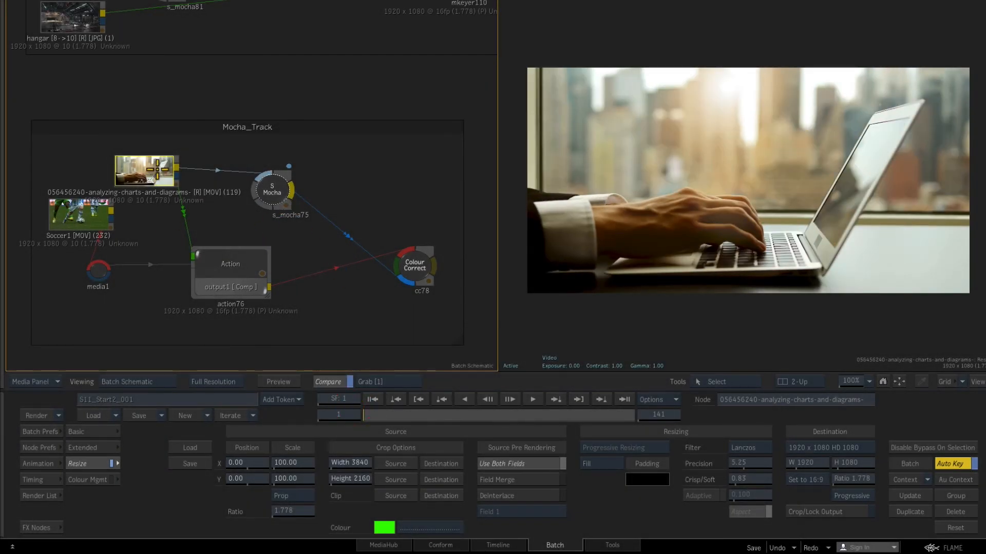
Step: View the soccer and laptop clips in the Mocha_Track group and launch Mocha from that group's S_Mocha node
left_click(80, 212)
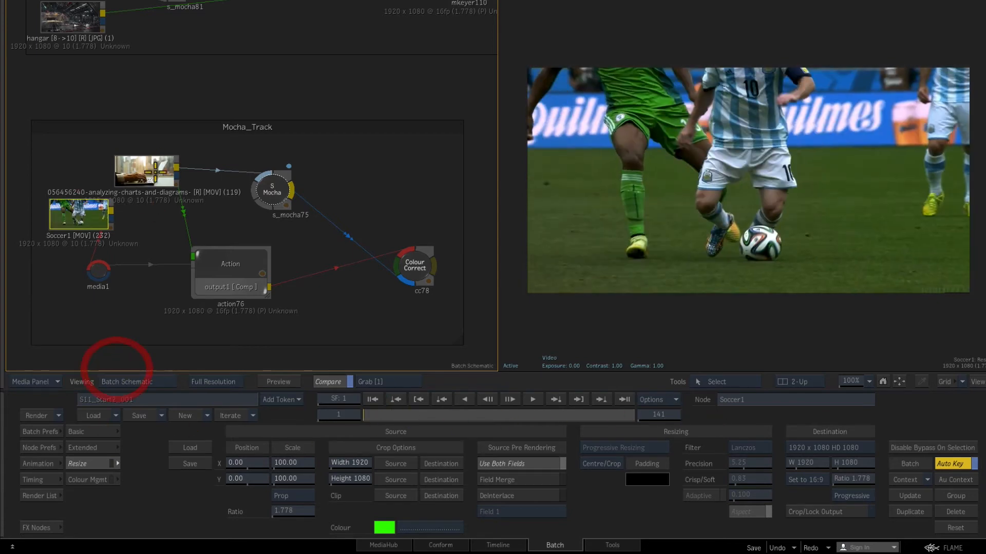
left_click(146, 170)
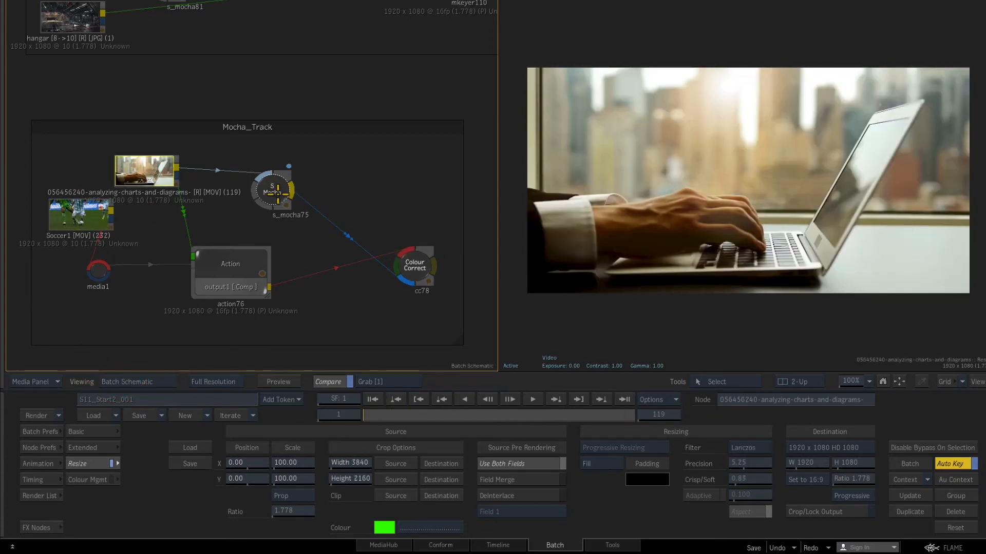
left_click(275, 193)
left_click(460, 446)
left_click(347, 433)
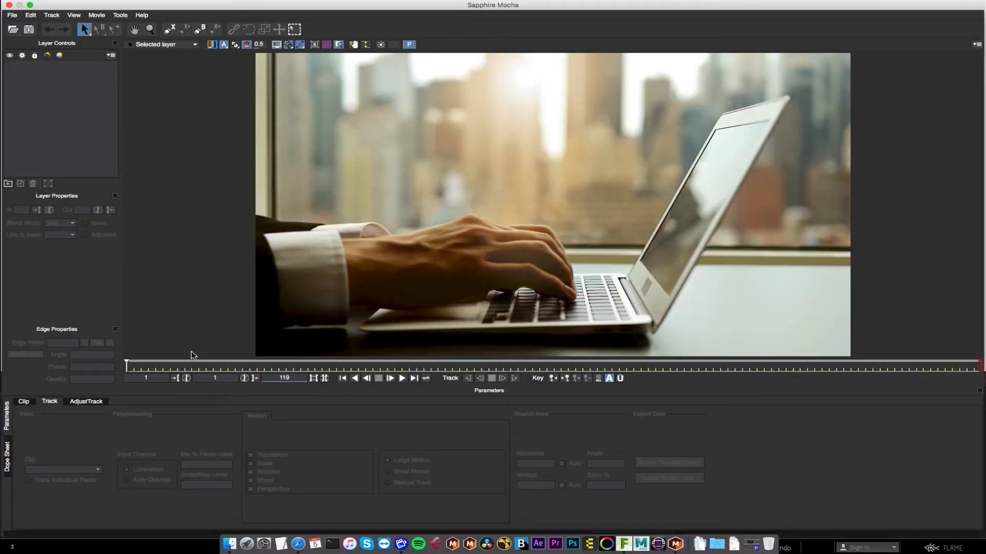
Step: At frame 119, start an X-Spline down the laptop screen's left edge and around the left part of the lower bezel
left_click_drag(127, 366, 979, 365)
left_click(170, 28)
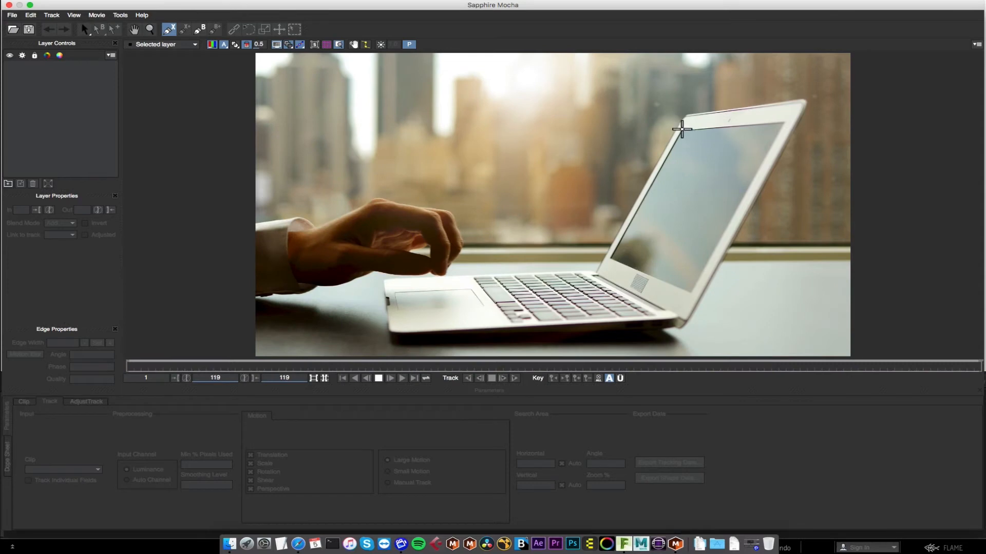
left_click(681, 130)
left_click(607, 261)
left_click(634, 273)
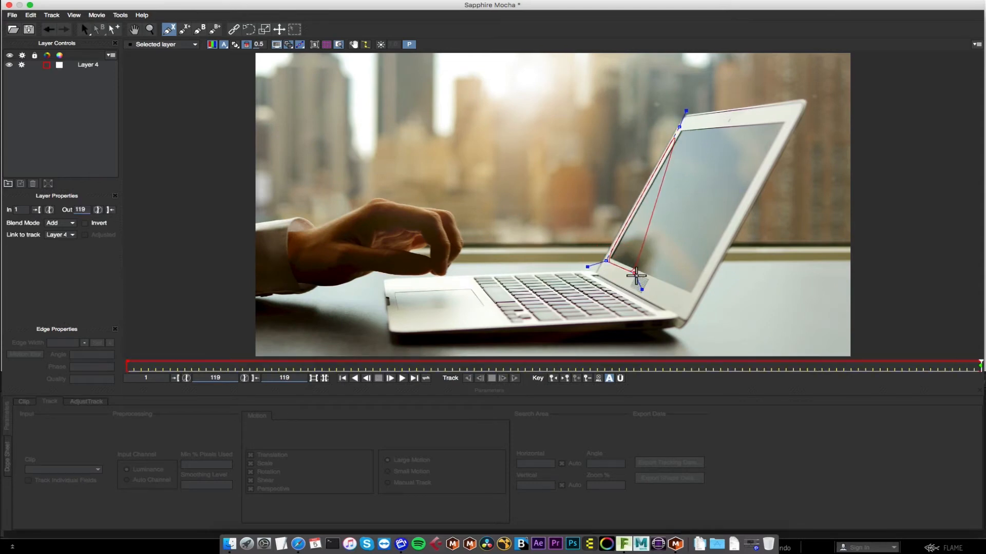
left_click(627, 291)
left_click(599, 273)
left_click(598, 277)
Step: Complete the X-Spline around the right part of the lower bezel and up the right screen edge, and refine its upper-left point
left_click(667, 315)
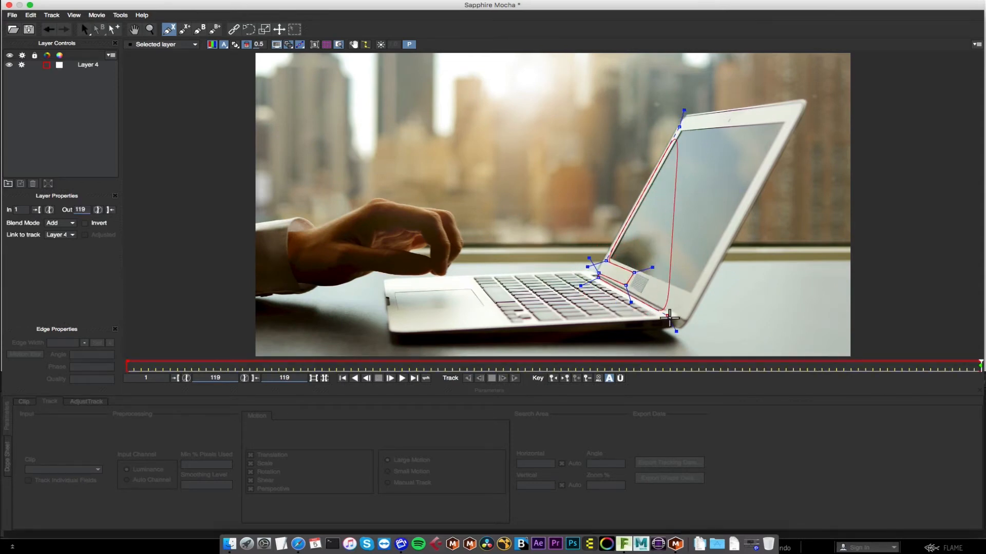
left_click(667, 306)
left_click(648, 300)
left_click(645, 293)
left_click(651, 280)
left_click(695, 298)
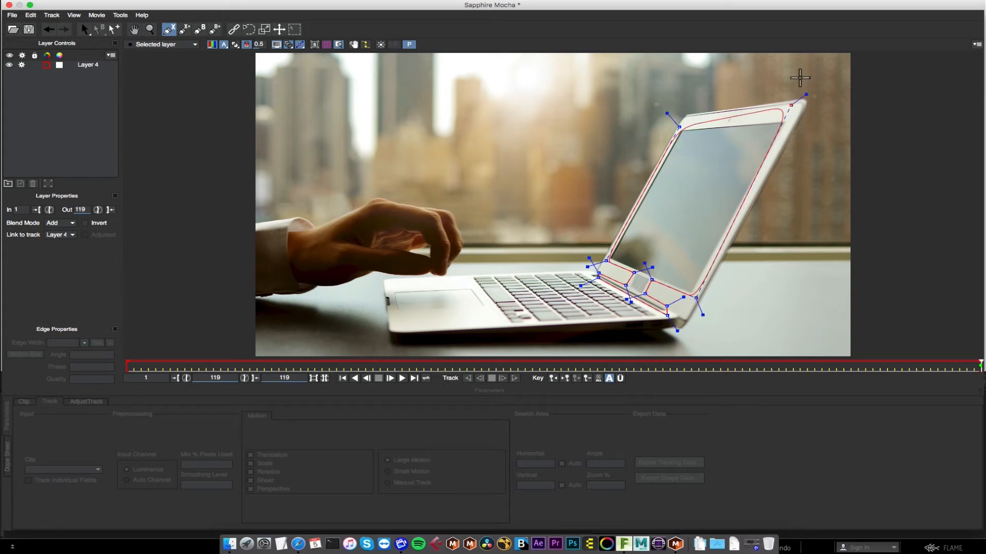
left_click(792, 118)
right_click(810, 127)
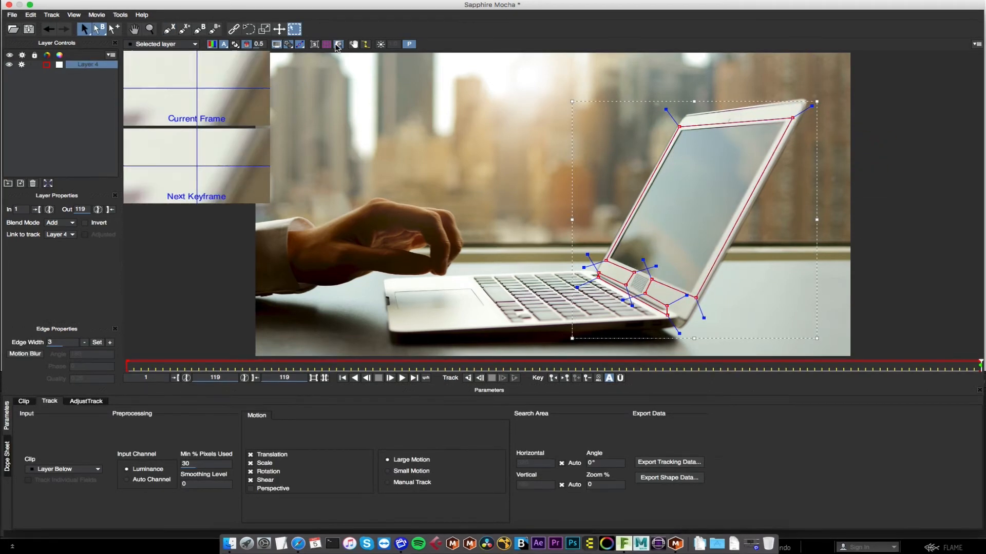
left_click(682, 134)
left_click_drag(680, 129, 683, 126)
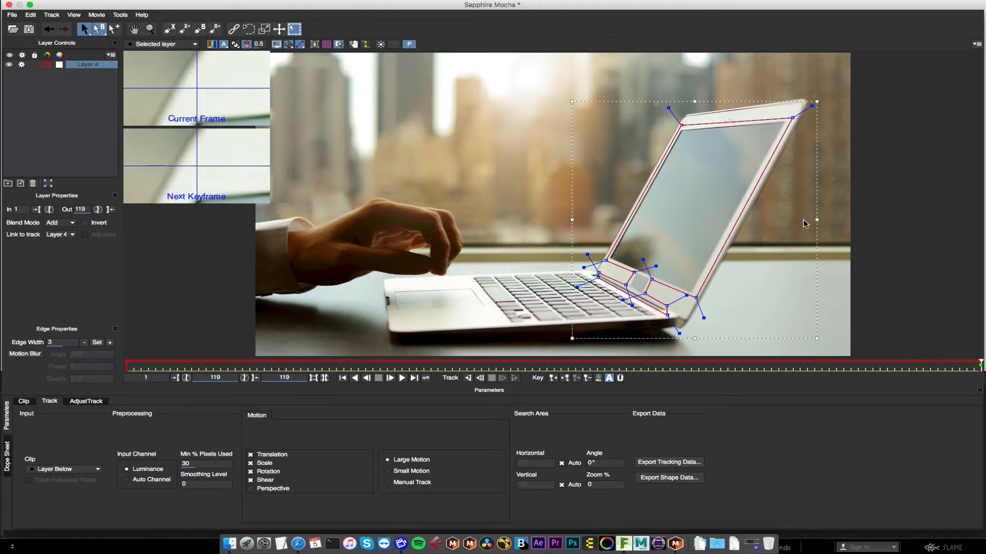
Step: Rename Layer 4 as track and display its matte over the clip in green
double_click(85, 64)
type("track")
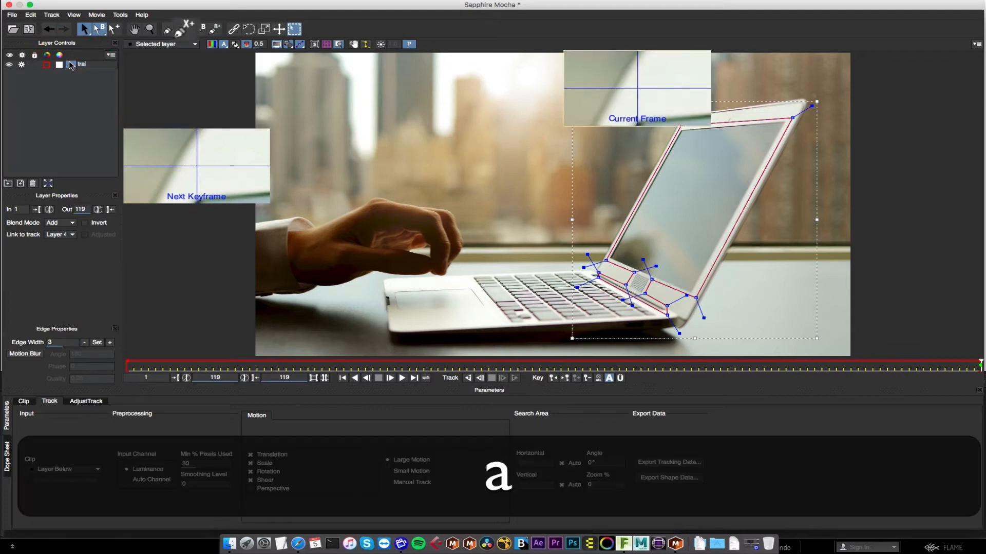
key("Return")
left_click(59, 64)
left_click(451, 190)
left_click(595, 340)
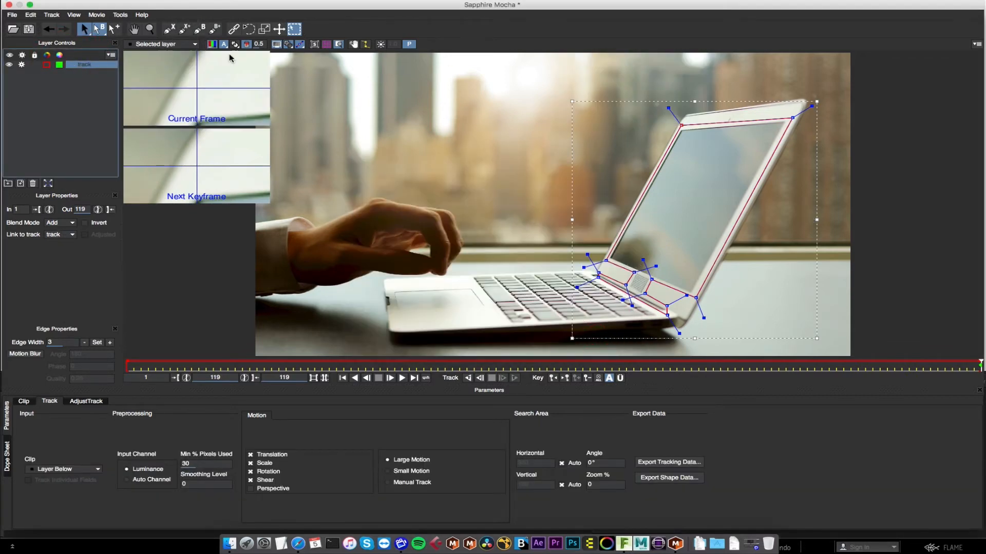
left_click(235, 44)
left_click(234, 44)
left_click(235, 44)
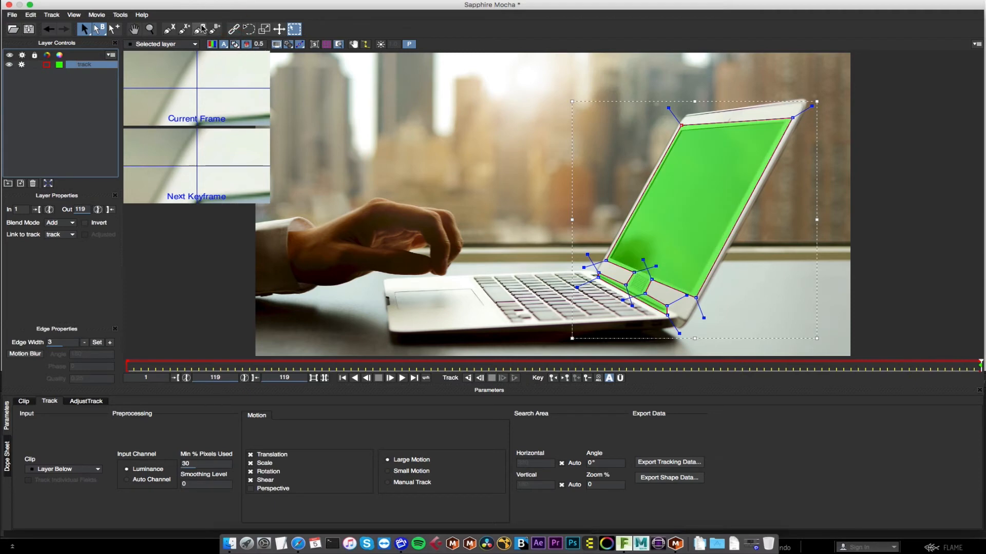
Step: Add an X-Spline to the track layer around the inner screen area, cutting the reflections out of the matte
left_click(185, 29)
left_click(693, 121)
left_click(683, 138)
left_click(617, 255)
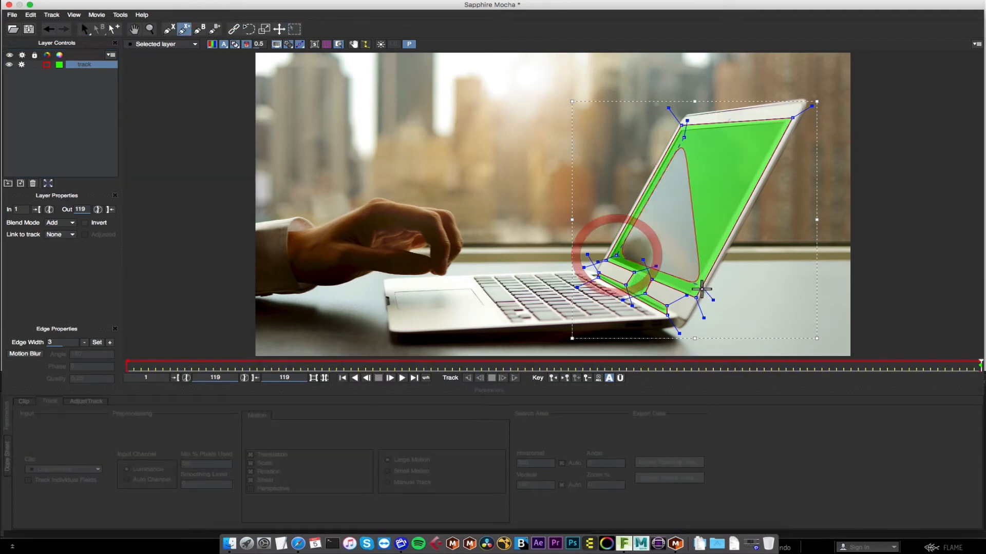
left_click(692, 286)
left_click(773, 126)
right_click(791, 120)
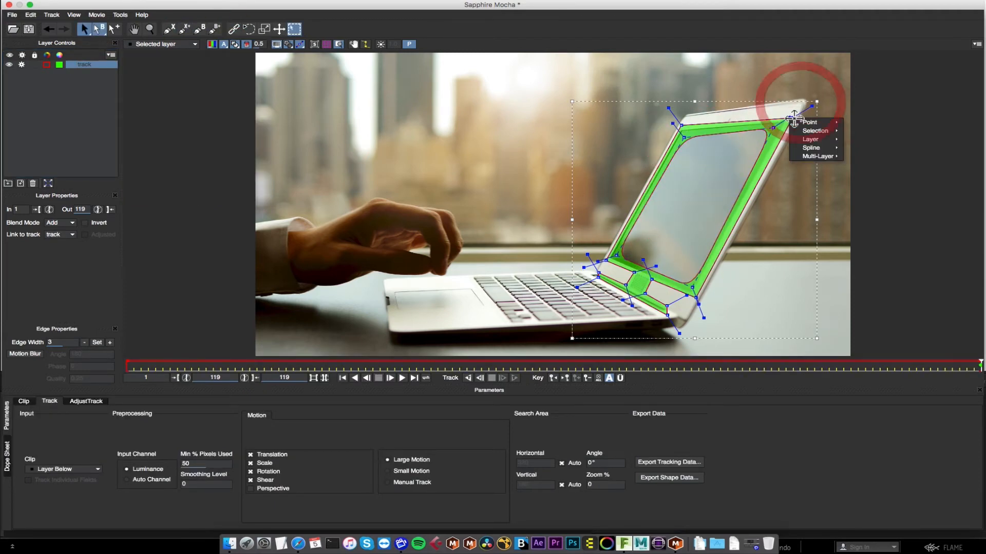
Step: Sharpen the corners of the inner cut-out spline and fit its two upper points to the screen's upper corners
left_click(772, 132)
right_click(791, 120)
left_click(746, 133)
mouse_move(671, 125)
left_mouse_down()
mouse_move(661, 113)
mouse_move(685, 135)
left_mouse_up()
left_click_drag(773, 129, 776, 134)
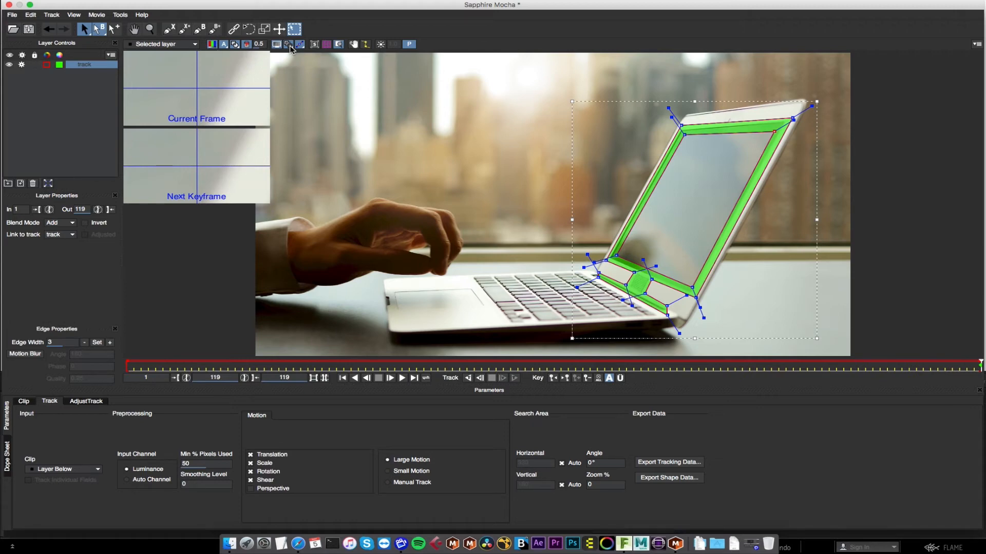
Step: Show the planar surface and align its four corners with the laptop screen's corners, hiding the splines during the adjustment
left_click(290, 45)
left_click(315, 44)
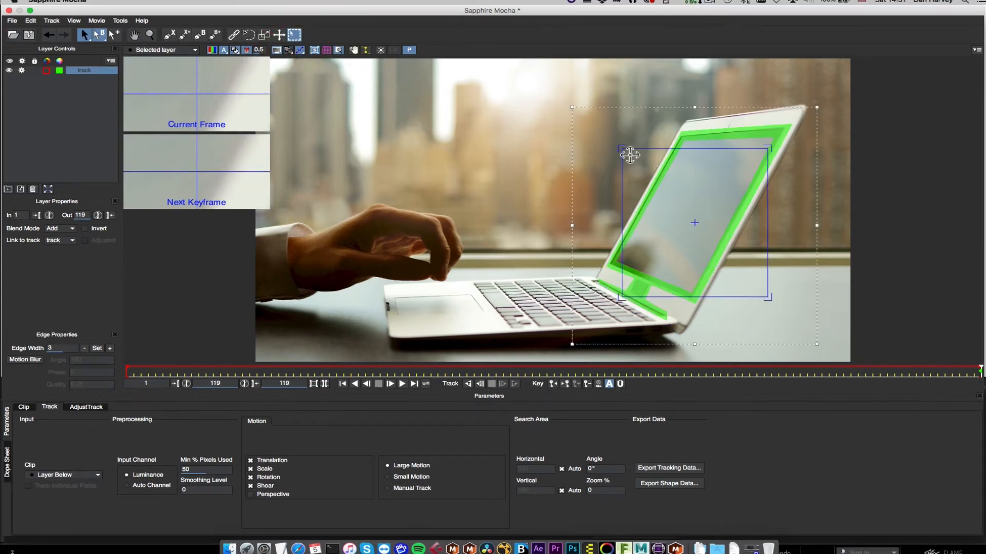
left_click_drag(630, 154, 682, 132)
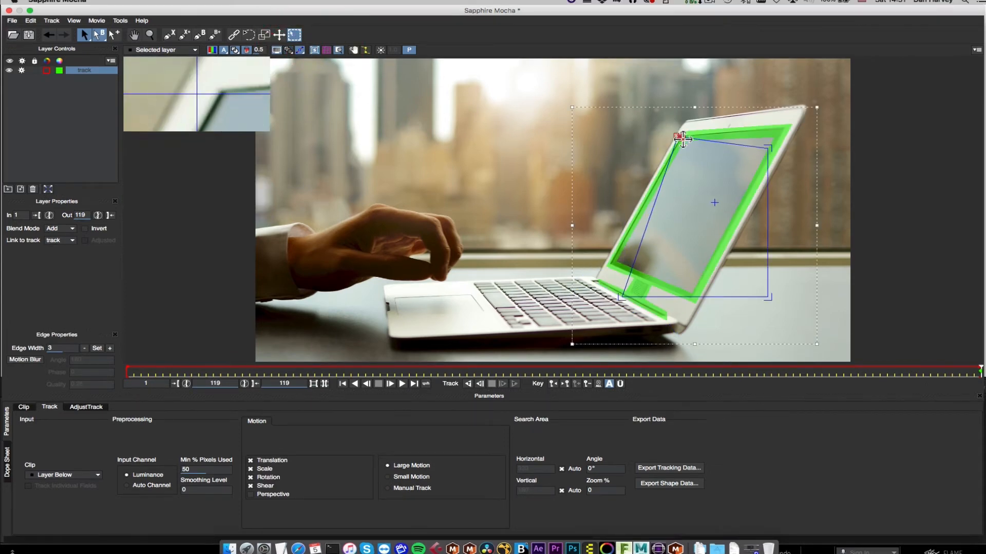
left_click_drag(775, 149, 786, 129)
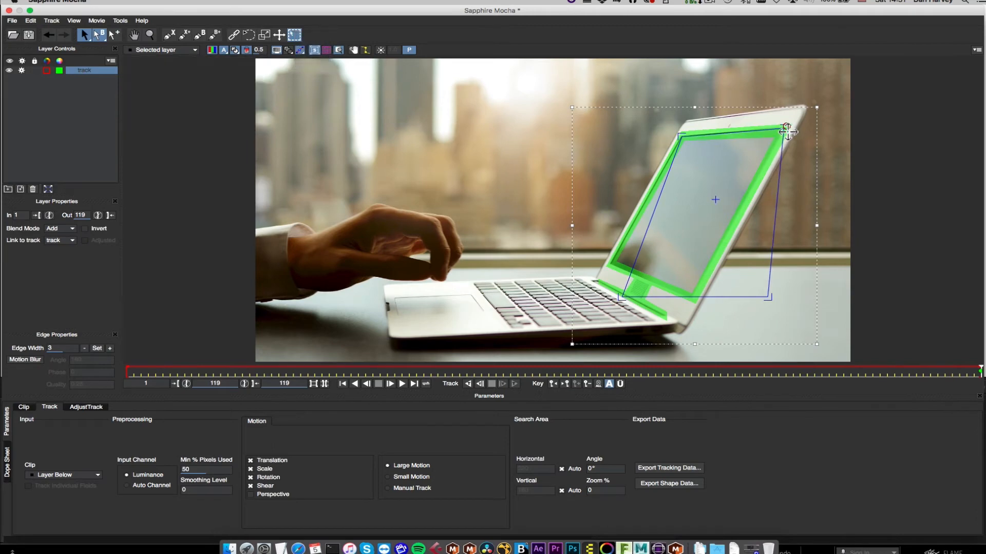
left_click_drag(619, 298, 607, 265)
left_click_drag(773, 300, 696, 302)
left_click_drag(785, 127, 785, 126)
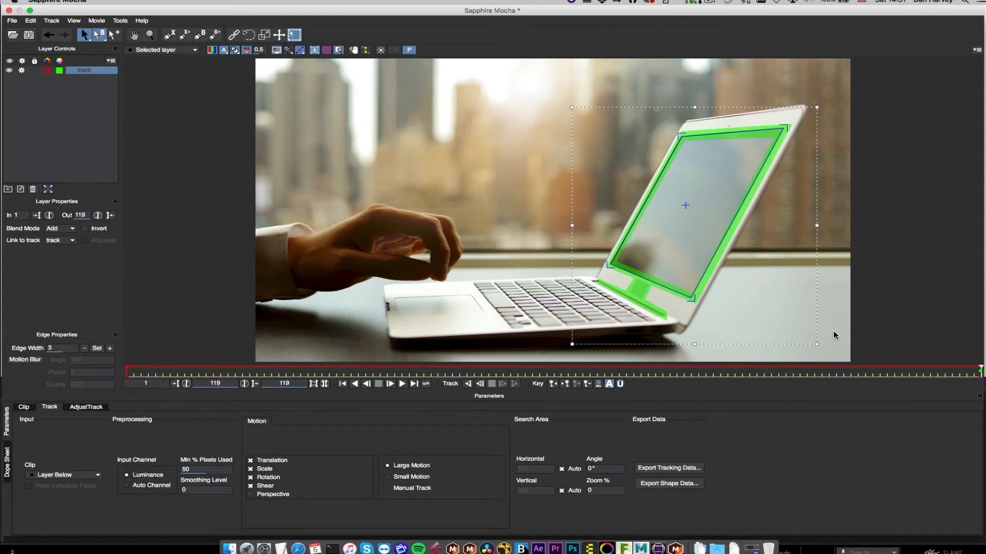
left_click(289, 50)
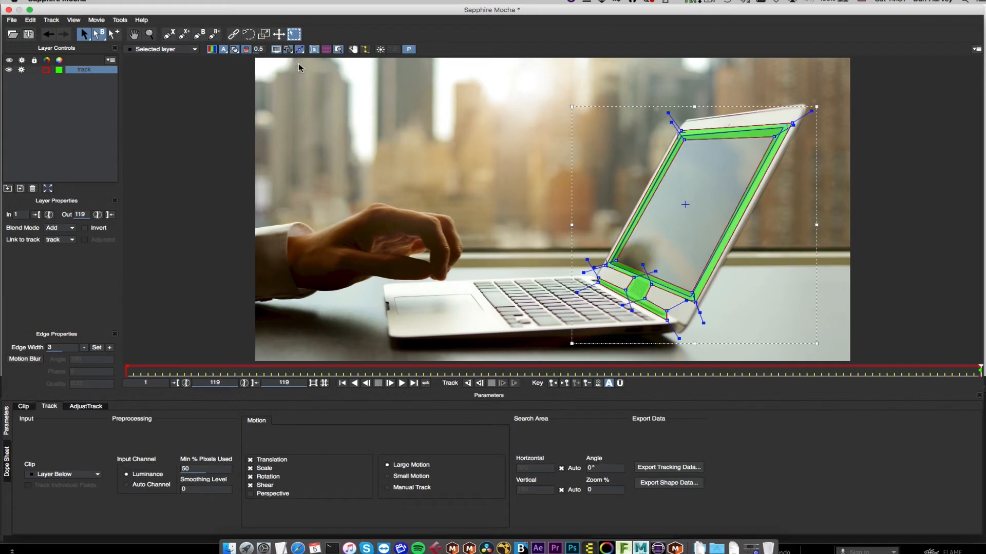
Step: Track the layer backwards from frame 119 with Perspective enabled, Min % Pixels Used at 67.4 and the planar grid shown
left_click(250, 494)
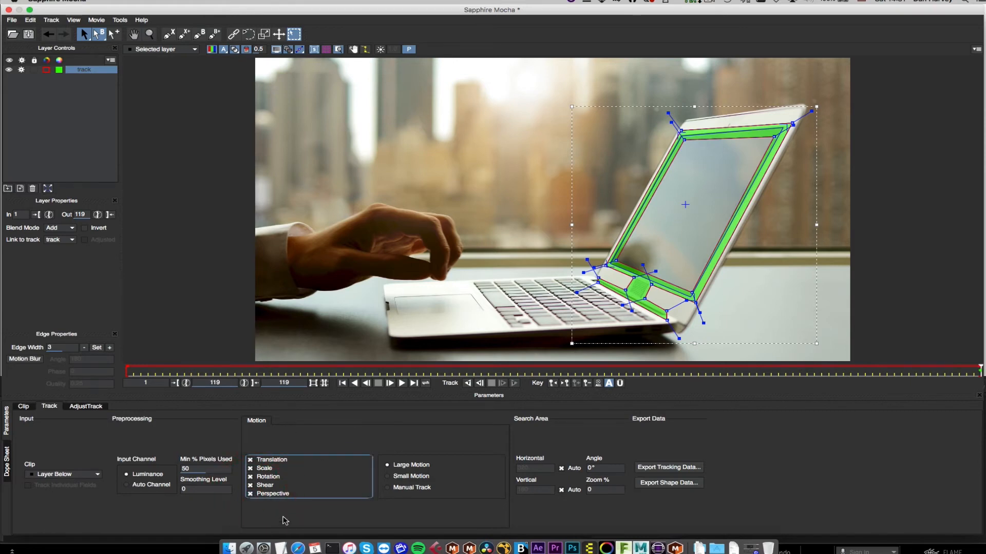
left_click(207, 468)
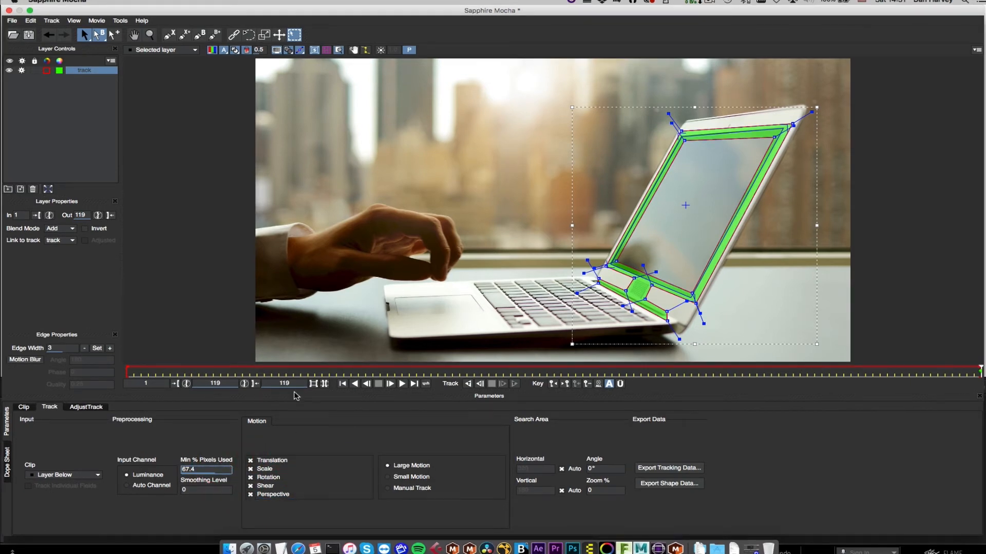
left_click(326, 51)
left_click(468, 384)
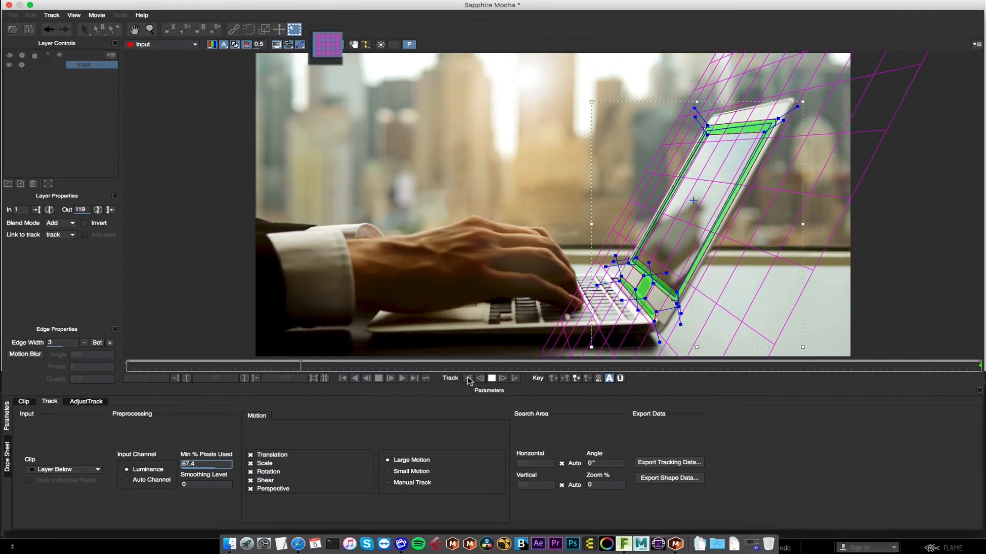
Step: Hide the matte overlay and splines, and review the tracked surface across the timeline
left_click(235, 45)
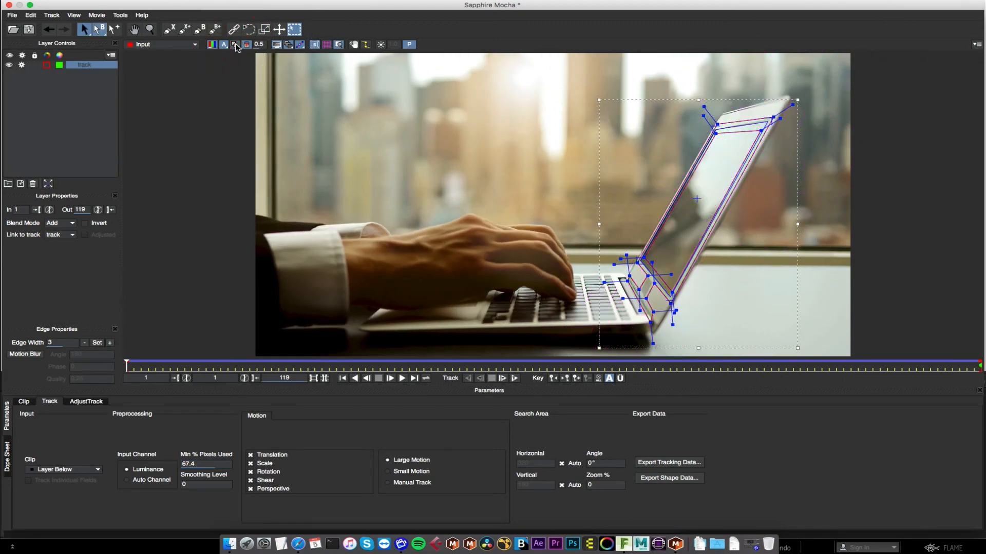
left_click(289, 45)
left_click_drag(128, 367, 551, 341)
Step: Export the layer's tracking data to a file as Autodesk IFFFSE Stabilizer Data (*.stabilizer)
left_click(670, 463)
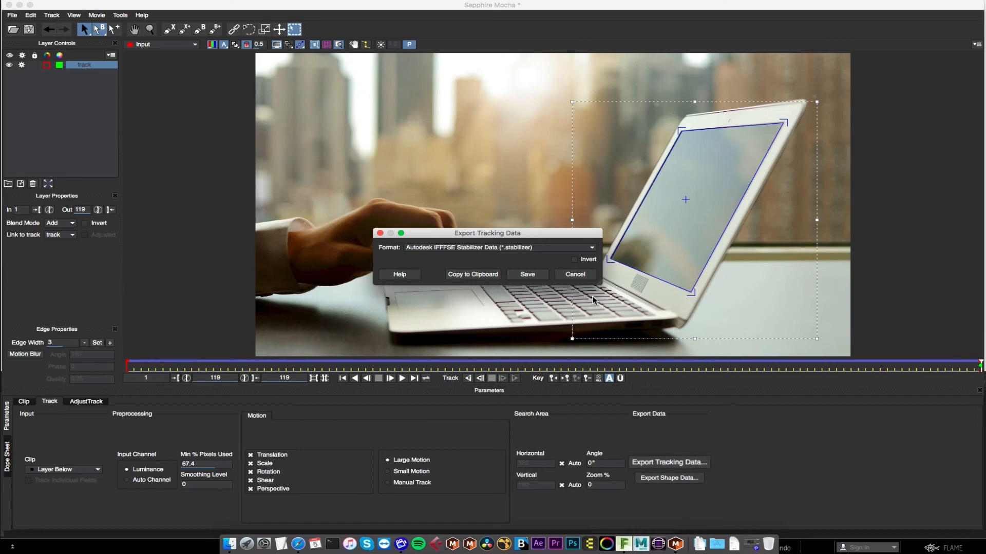
left_click(428, 248)
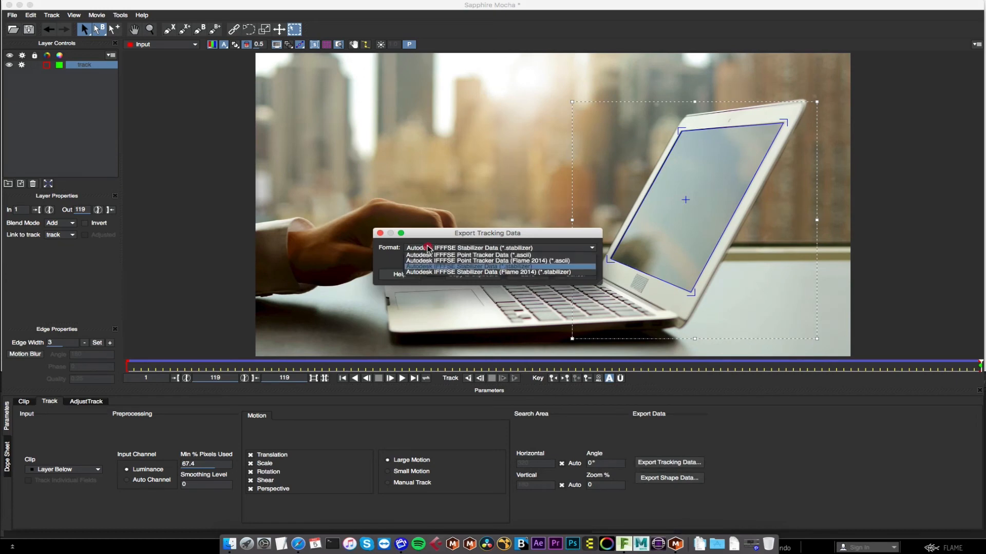
left_click(444, 267)
left_click(541, 276)
key("Return")
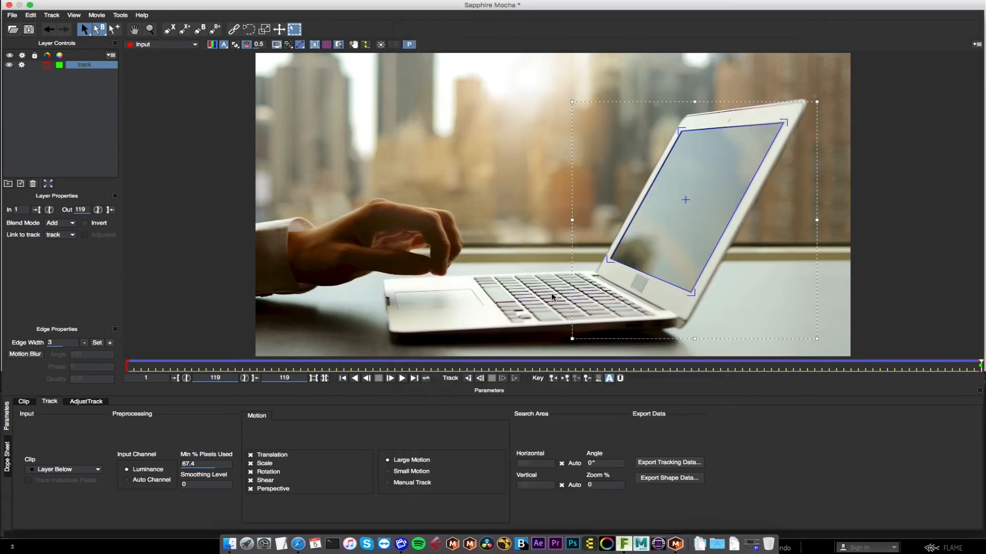
Step: Show the splines again, check them back to frame 2, and hide the track layer before returning to frame 119
left_click(288, 46)
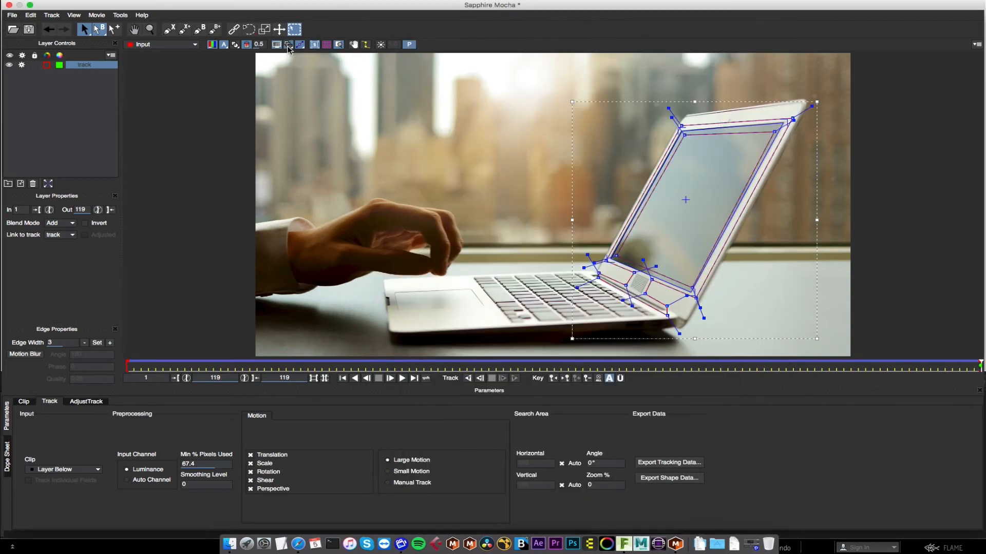
left_click_drag(963, 365, 133, 365)
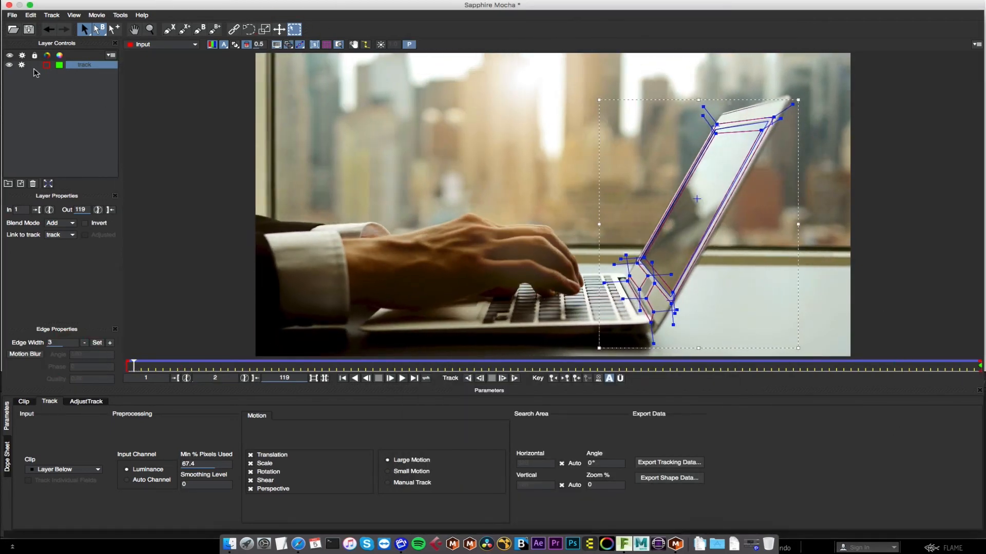
left_click(10, 65)
left_click(240, 377)
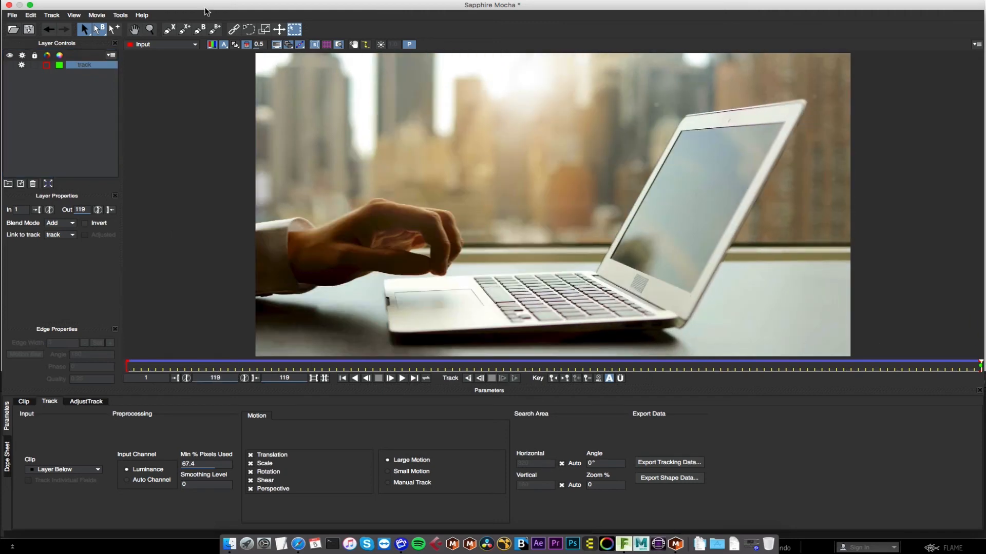
Step: At frame 119, draw a four-point X-Spline with sharp corners around the laptop's display area on a new layer
left_click(169, 29)
left_click(682, 130)
left_click(612, 258)
left_click(696, 297)
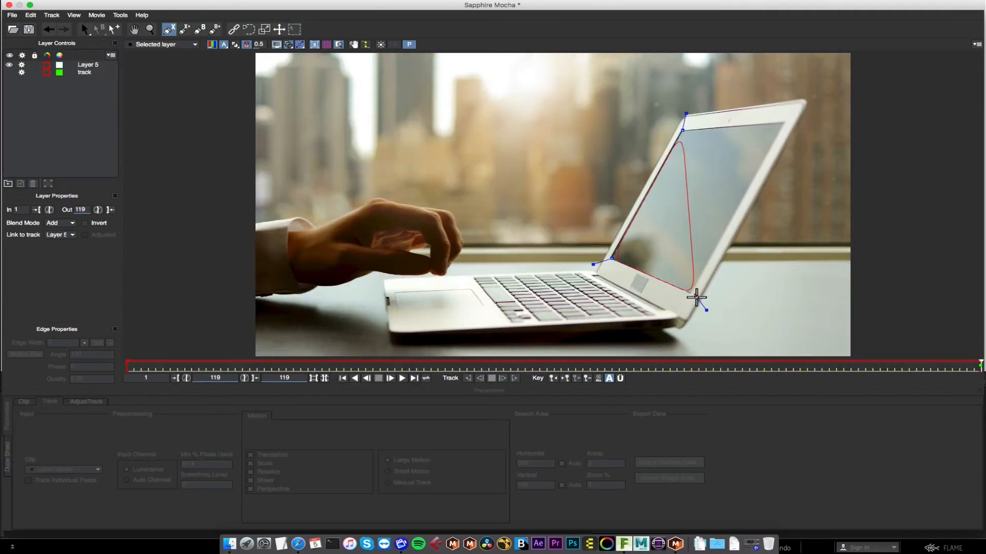
left_click(783, 122)
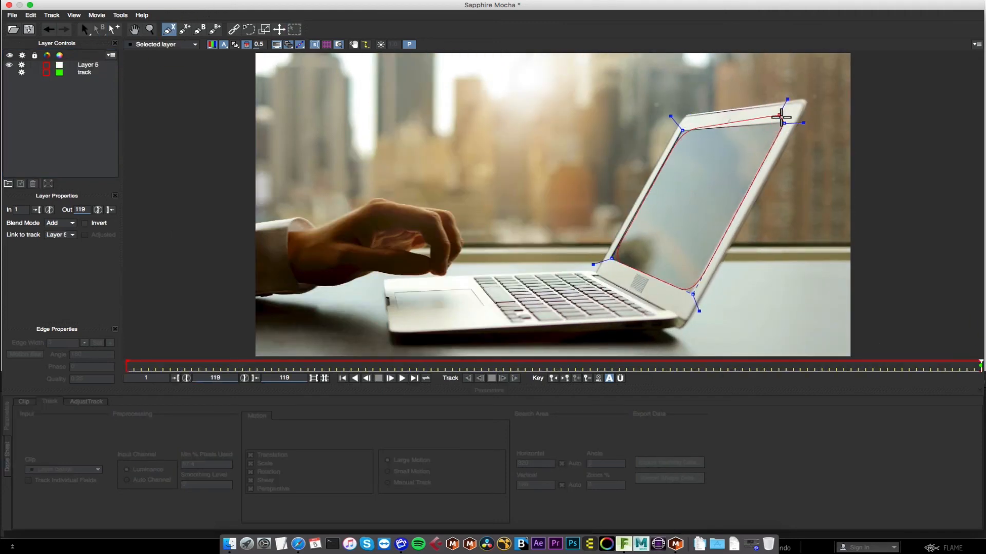
right_click(780, 117)
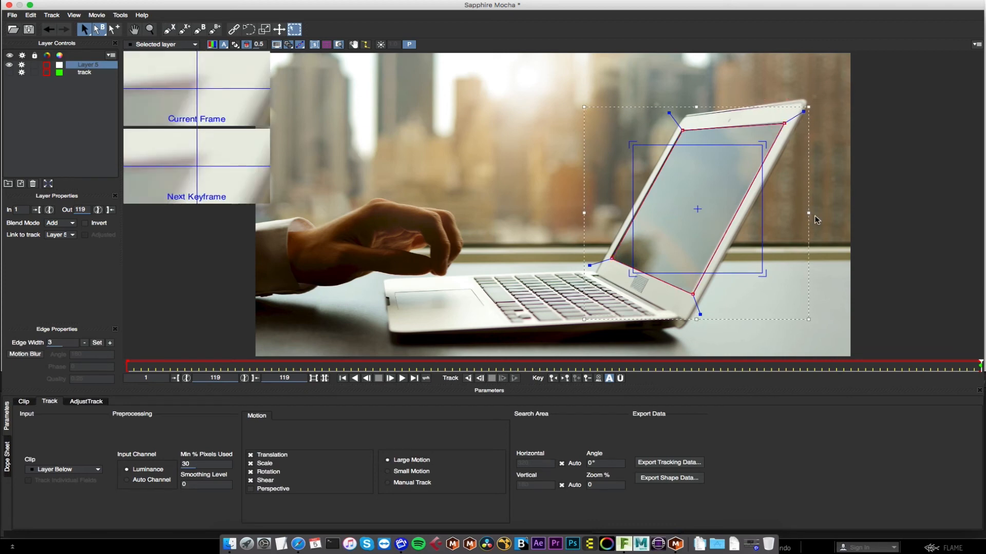
Step: Rename the new display-area layer as screen_matte
double_click(87, 66)
type("reen")
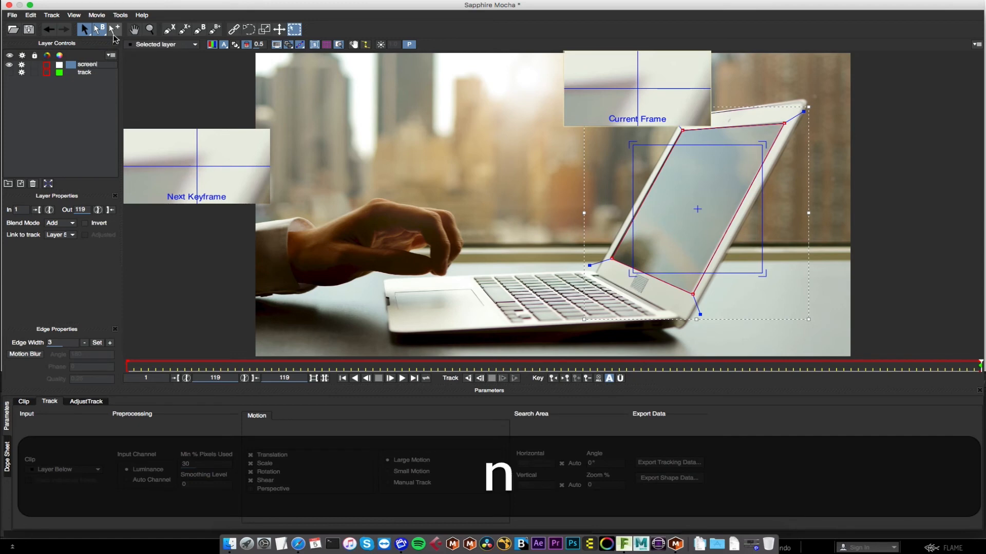
type("_matte")
key("Return")
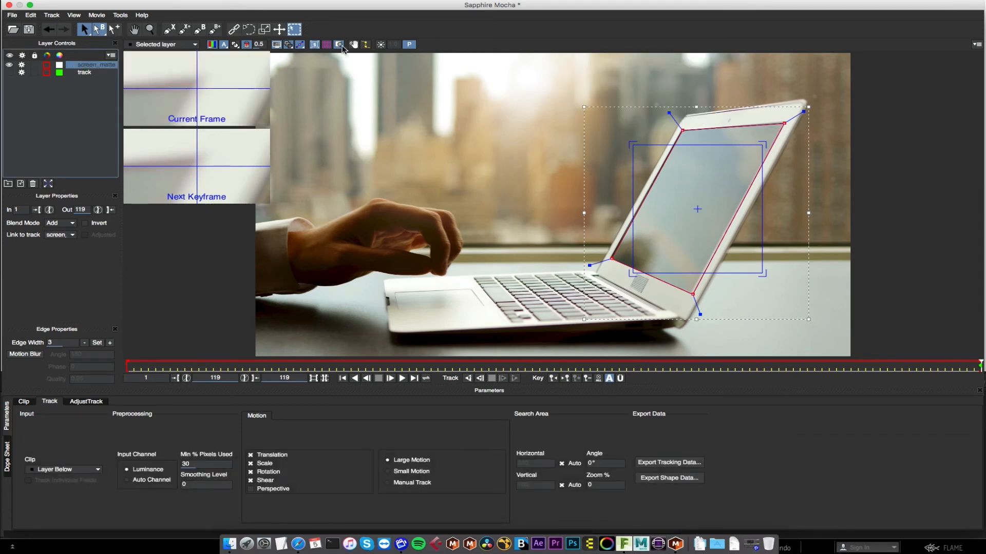
Step: Link the screen_matte layer to the track layer's motion and hide the planar surface
left_click(65, 234)
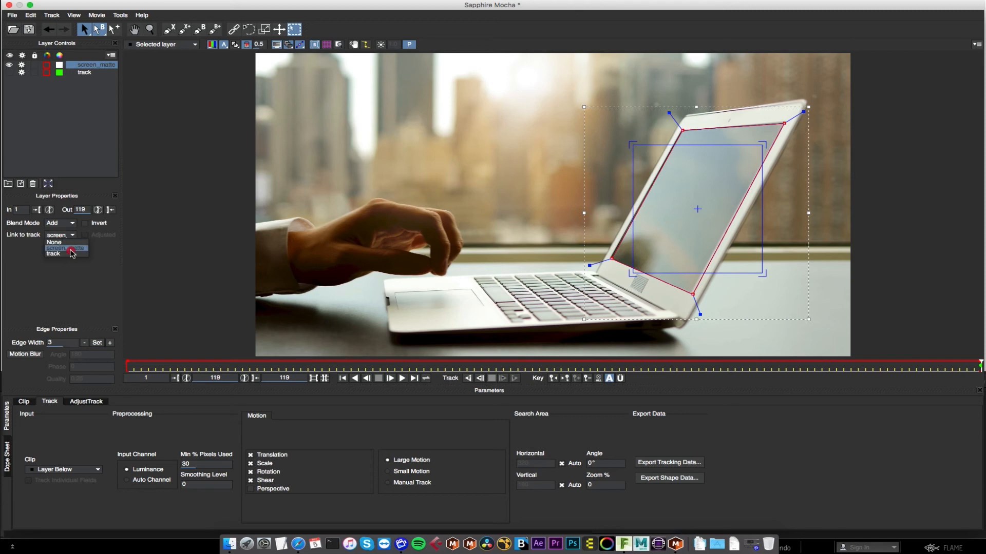
left_click(70, 257)
left_click(316, 45)
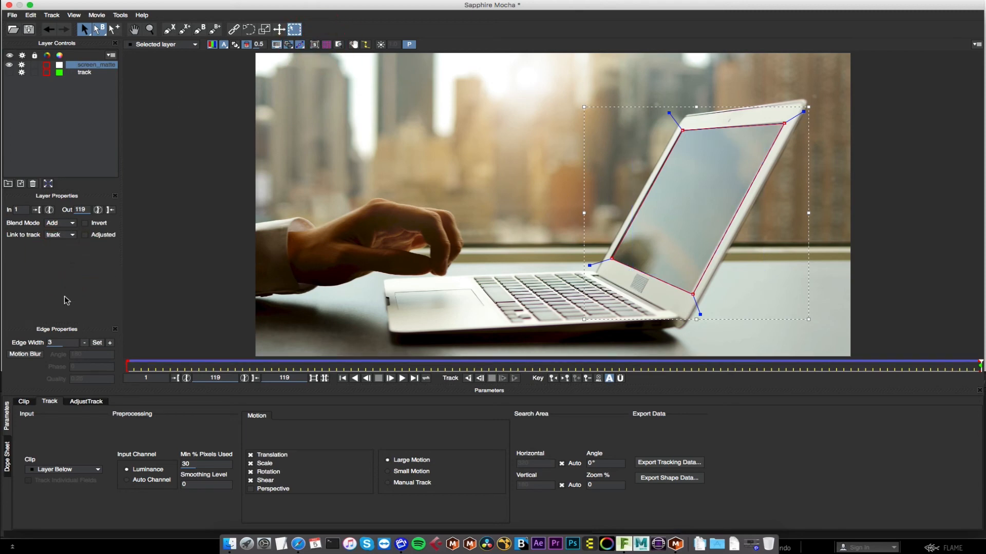
Step: Set the screen_matte layer's matte colour to orange
left_click(59, 65)
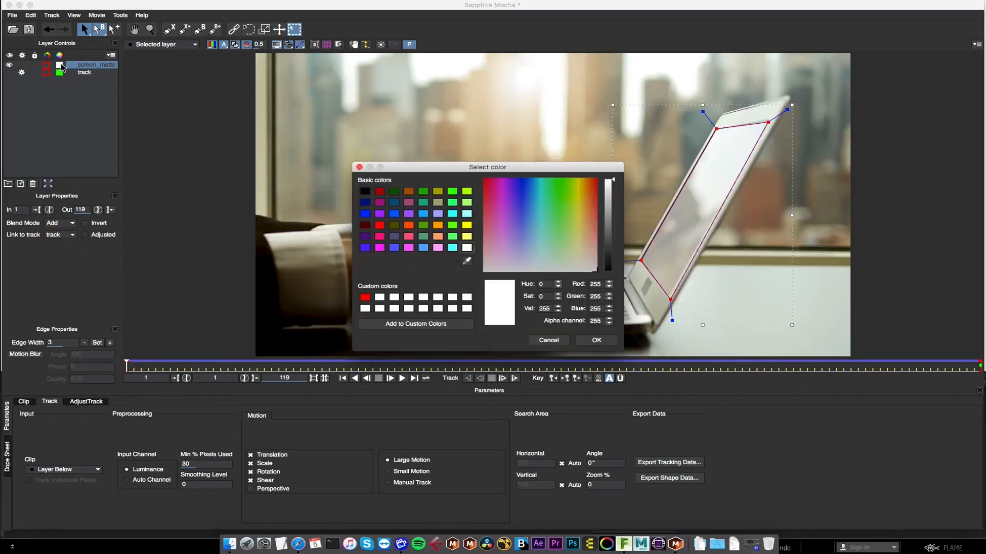
left_click(409, 227)
left_click(596, 340)
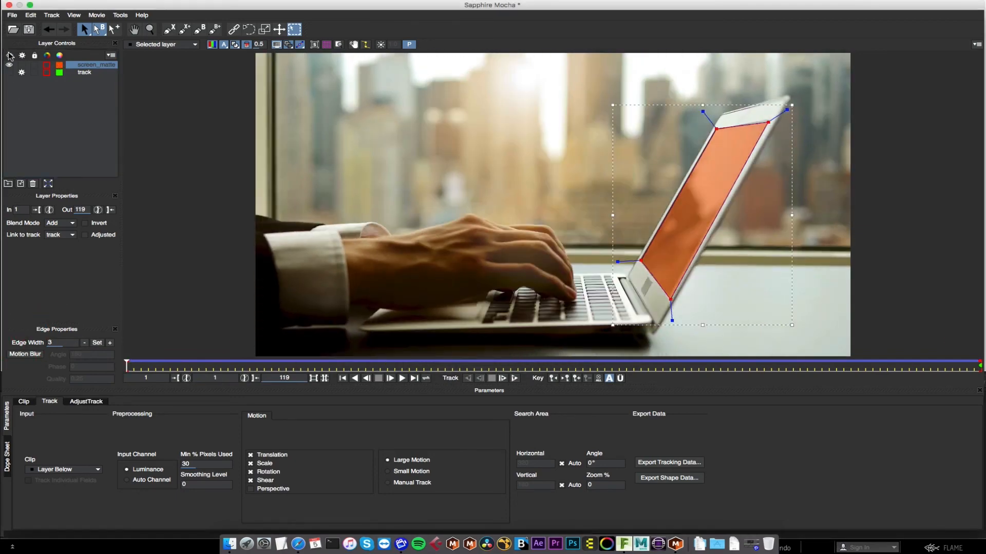
Step: Save the Mocha project, close it to return to Flame, and check the screen matte from frame 1 to 119
left_click(28, 30)
left_click(8, 5)
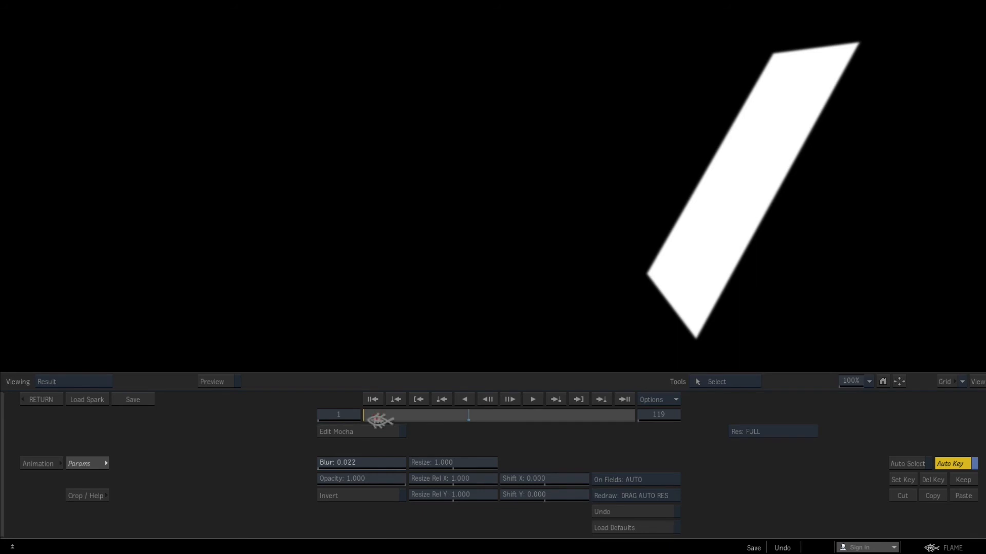
left_click_drag(380, 419, 729, 392)
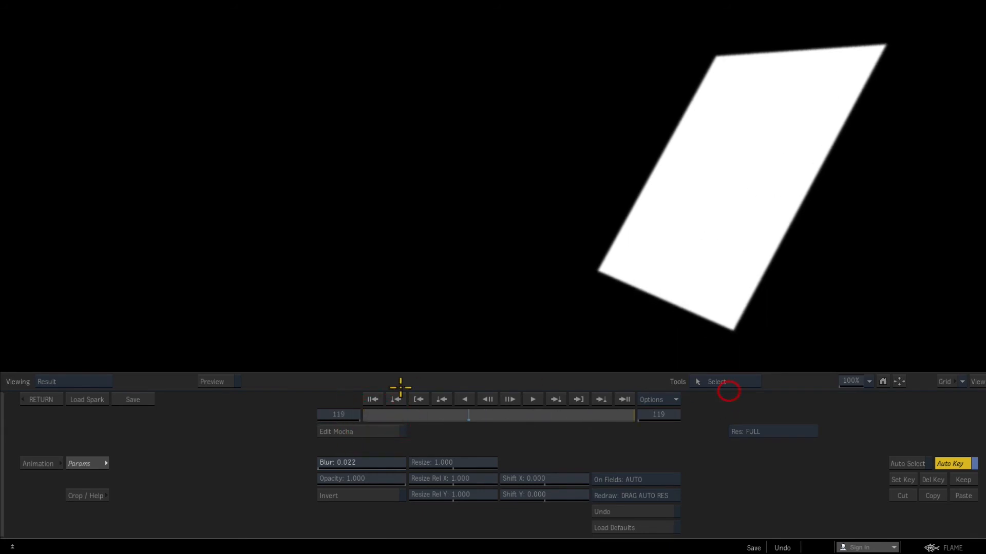
left_click(44, 400)
Step: View the laptop clip, the soccer clip and the Action node with its media input in the Mocha_Track group
left_click_drag(167, 180, 108, 163)
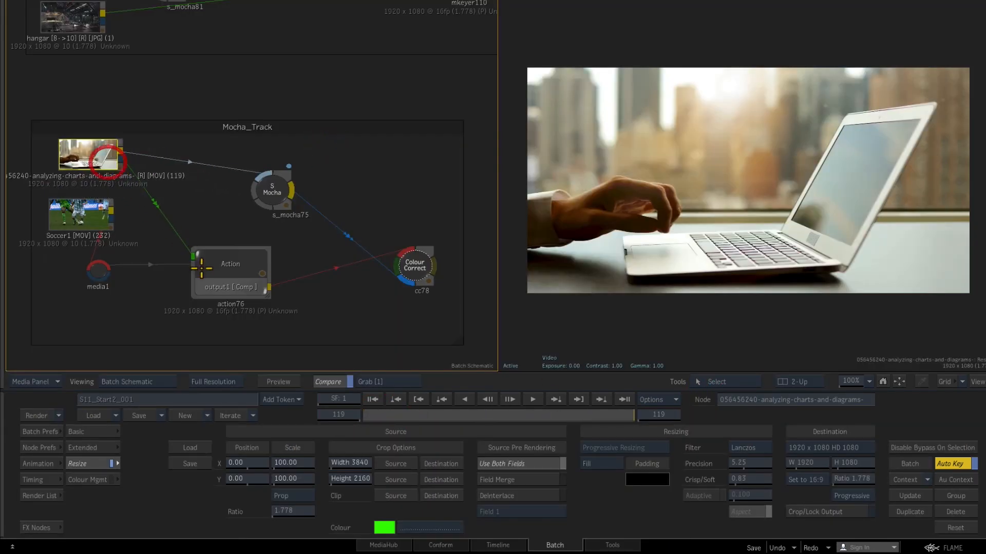
left_click(101, 226)
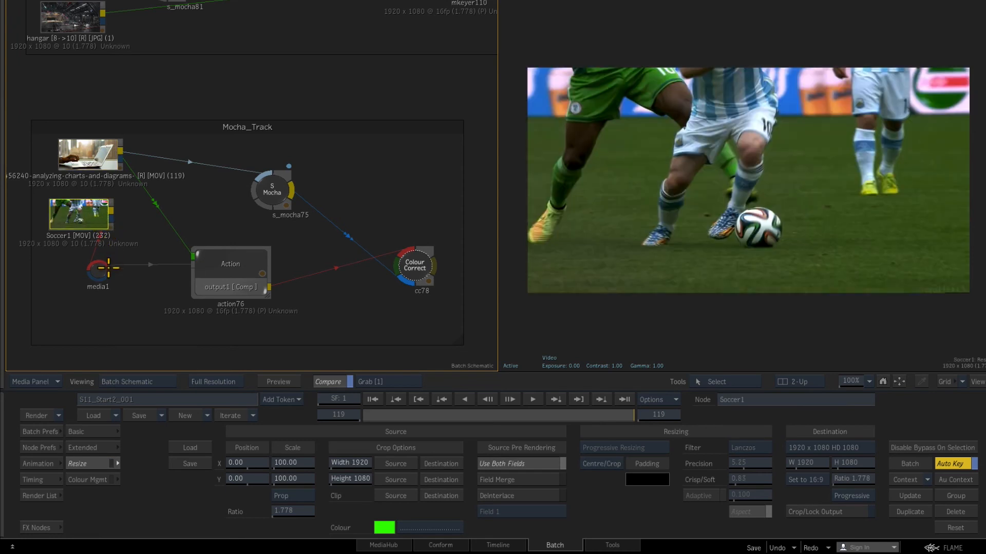
left_click_drag(98, 267, 119, 273)
left_click(239, 274)
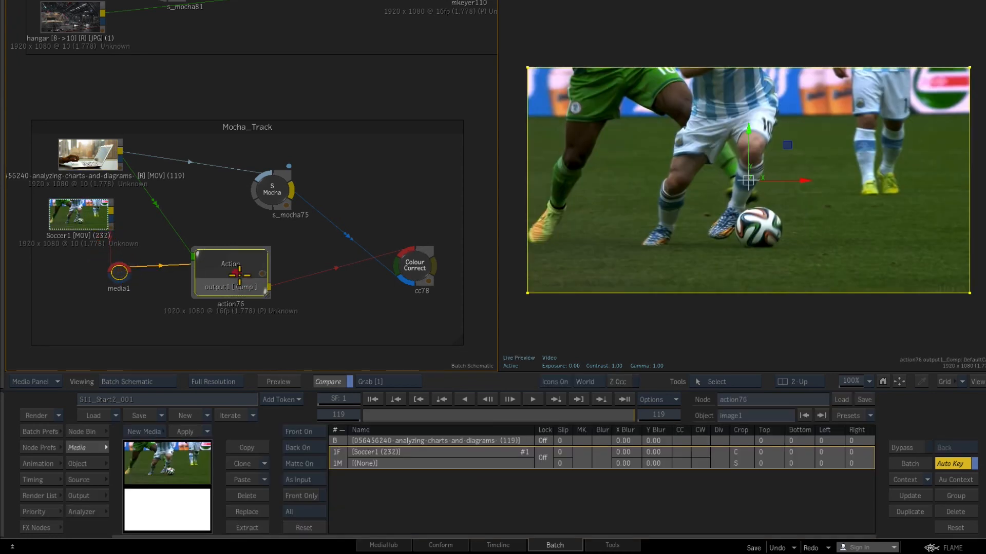
Step: Open the Action node's schematic and set the soccer image's surface type to Bilinear
double_click(239, 271)
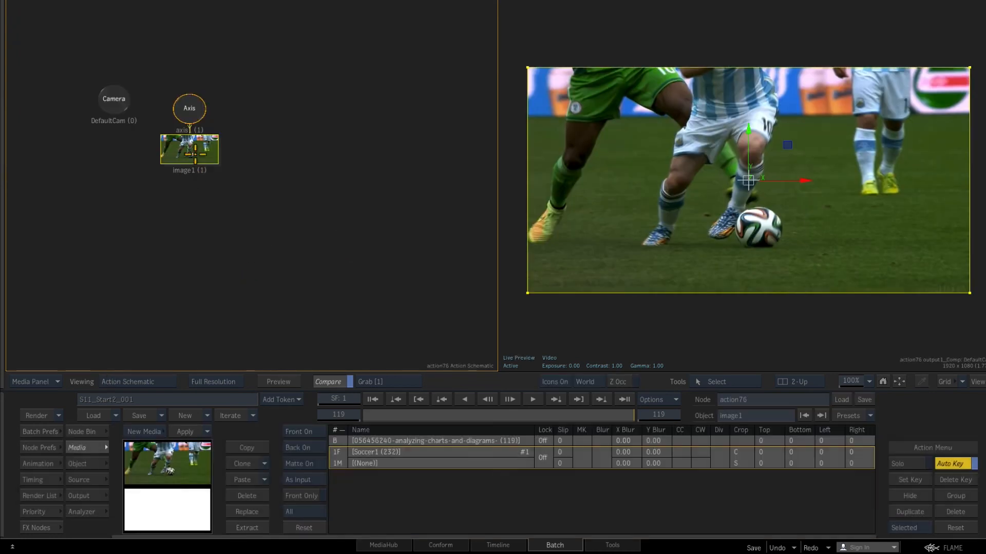
left_click(647, 482)
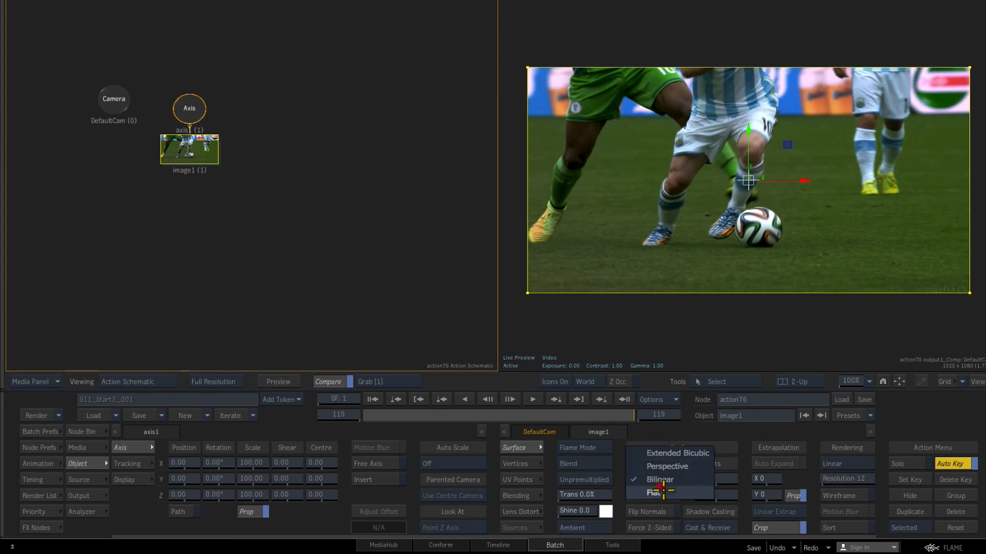
left_click(663, 481)
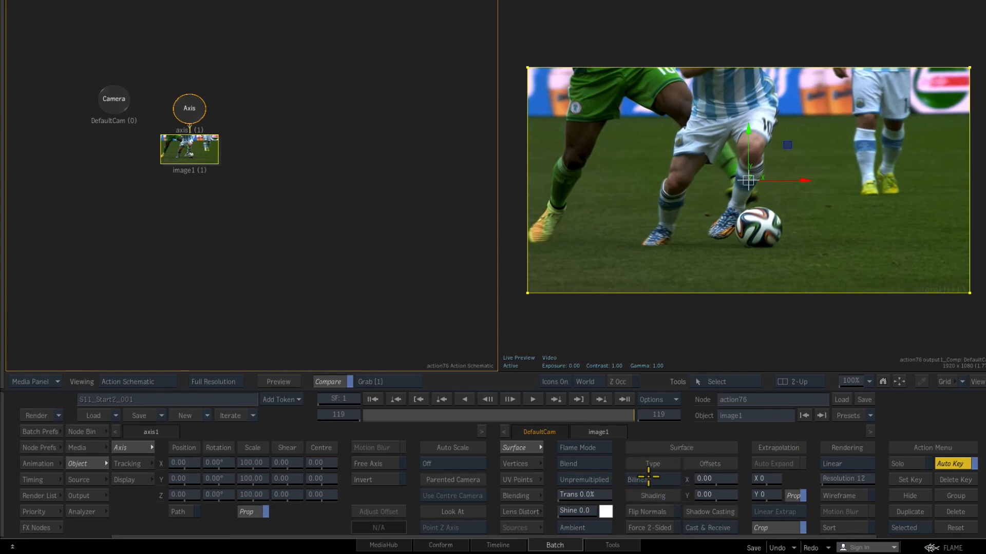
Step: Load the saved "screen" tracking setup into the stabilizer for the soccer surface's vertices and return to Action
left_click(518, 463)
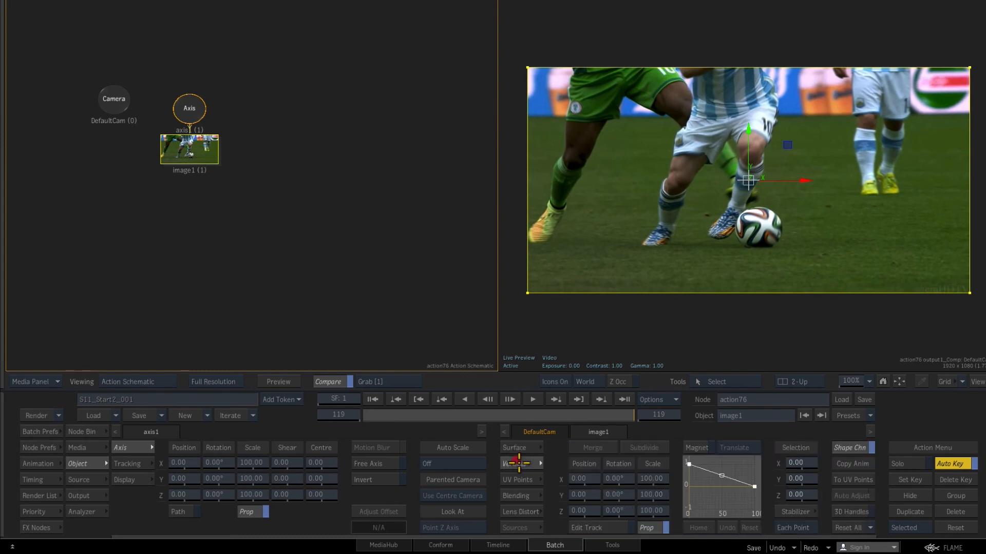
left_click(810, 514)
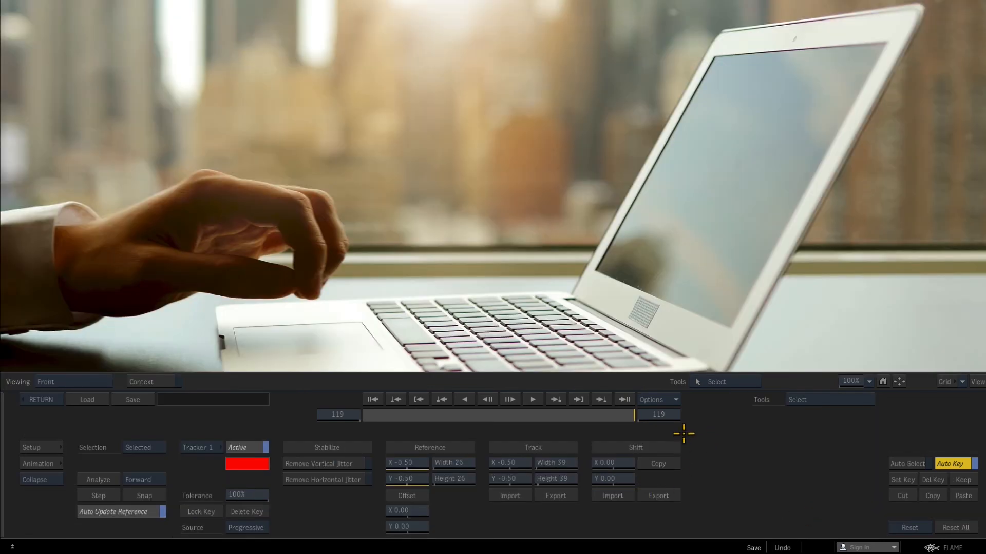
left_click(95, 401)
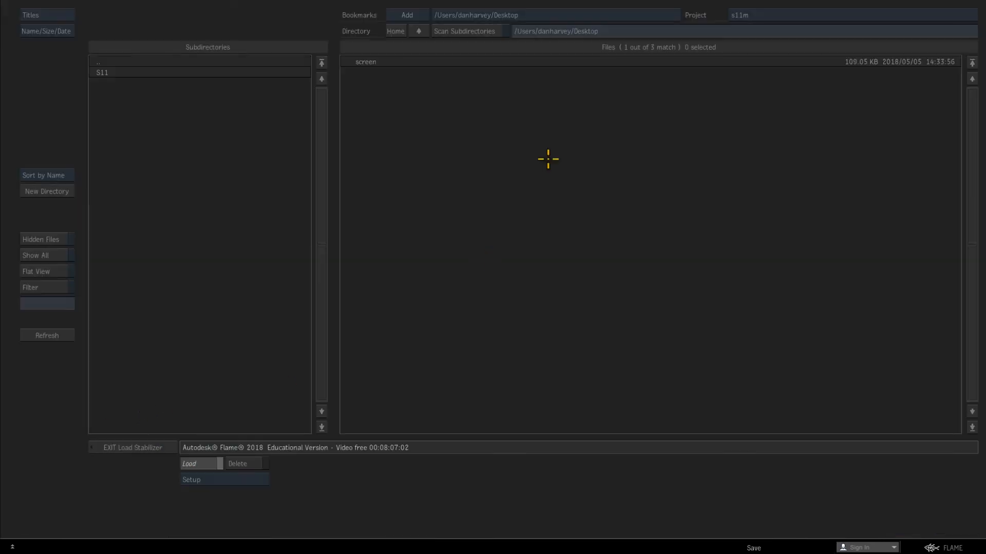
left_click(366, 64)
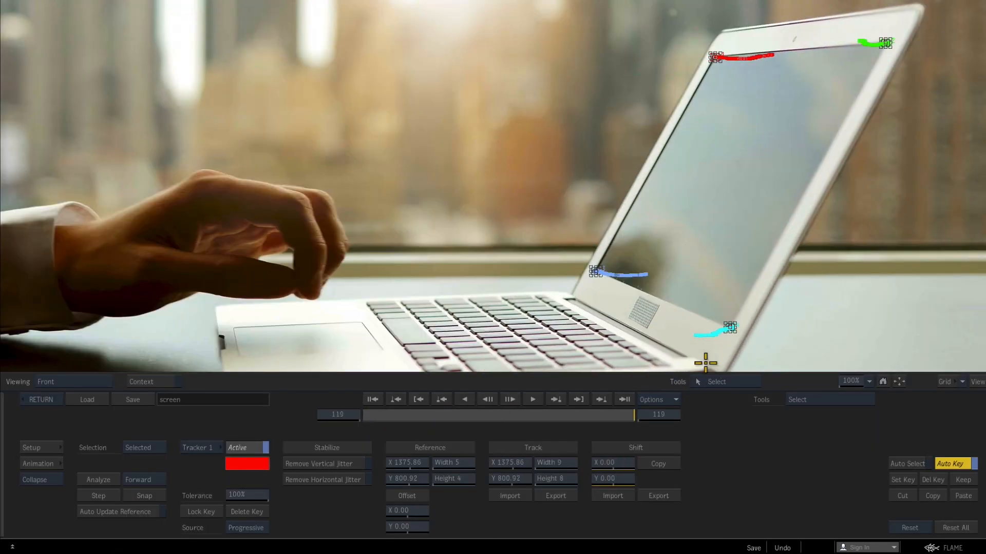
left_click(56, 400)
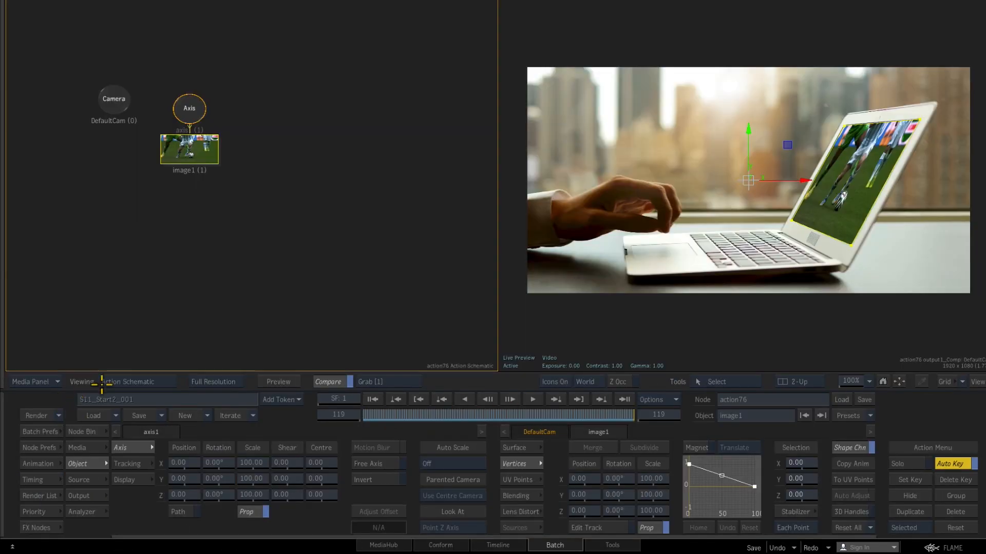
Step: Check the tracked soccer footage on the laptop screen by comparing the Action composite with the back clip
left_click_drag(635, 417, 984, 366)
key("F4")
key("F2")
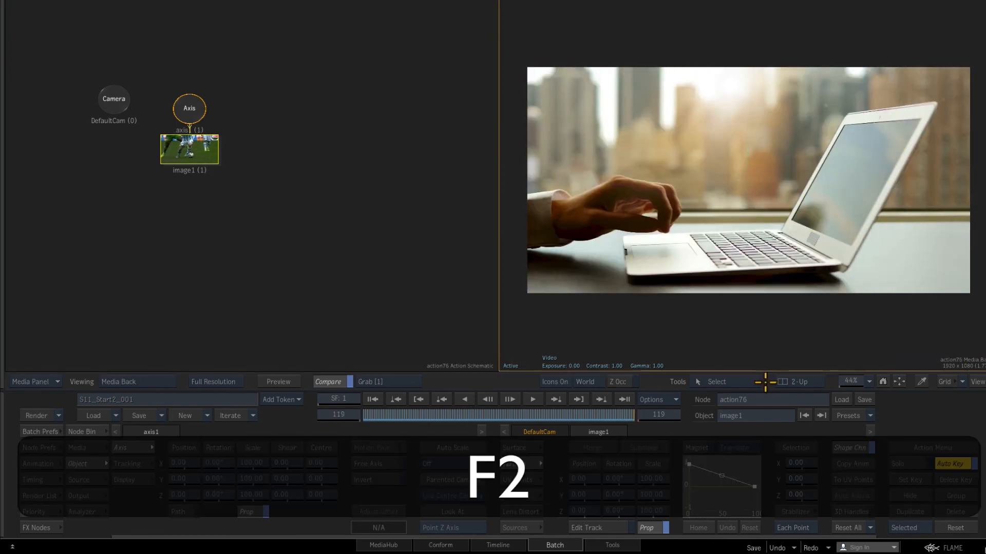
key("F4")
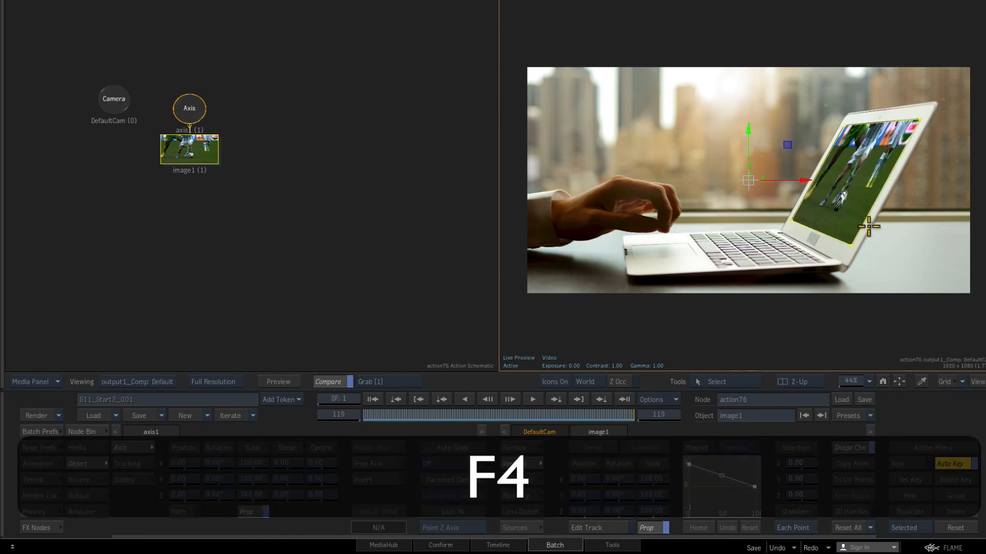
Step: Set the soccer surface's blend mode to Hard Light and review the composite along the timeline
left_click(519, 450)
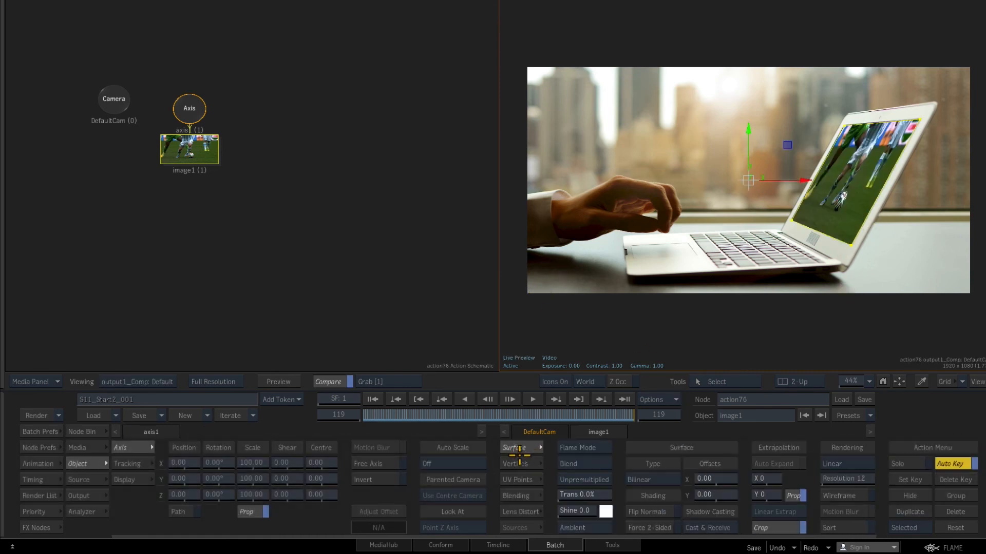
left_click(589, 463)
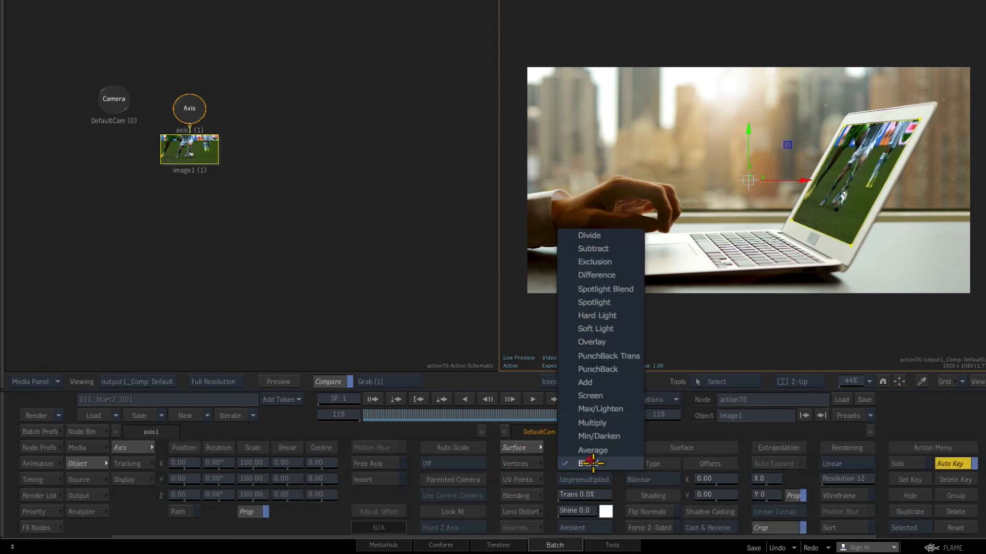
left_click(597, 315)
left_click(374, 414)
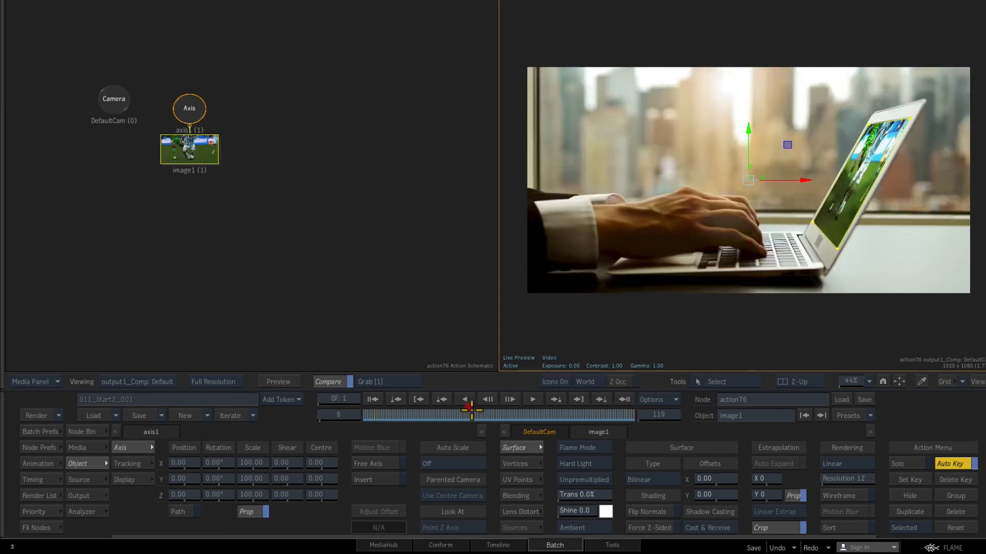
left_click_drag(471, 411, 570, 394)
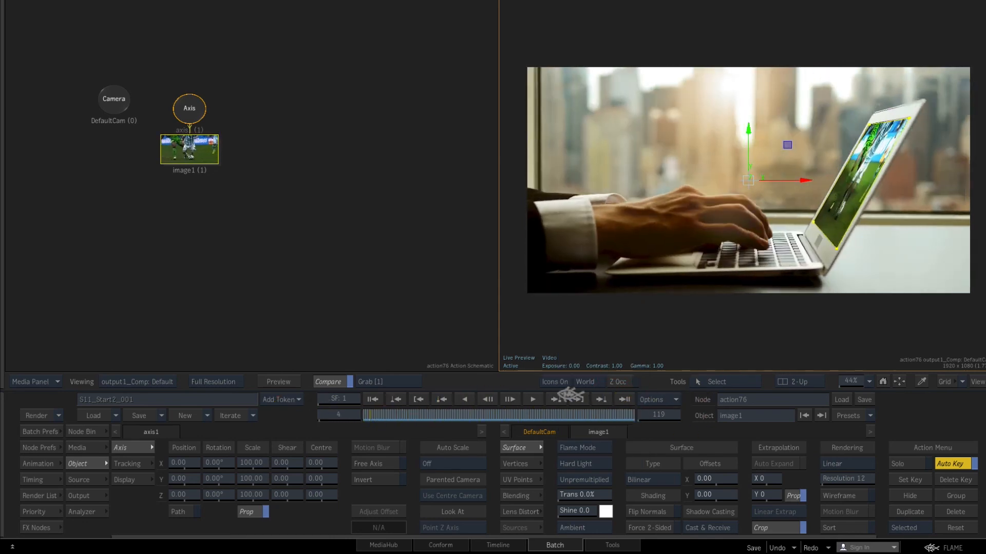
left_click(571, 396)
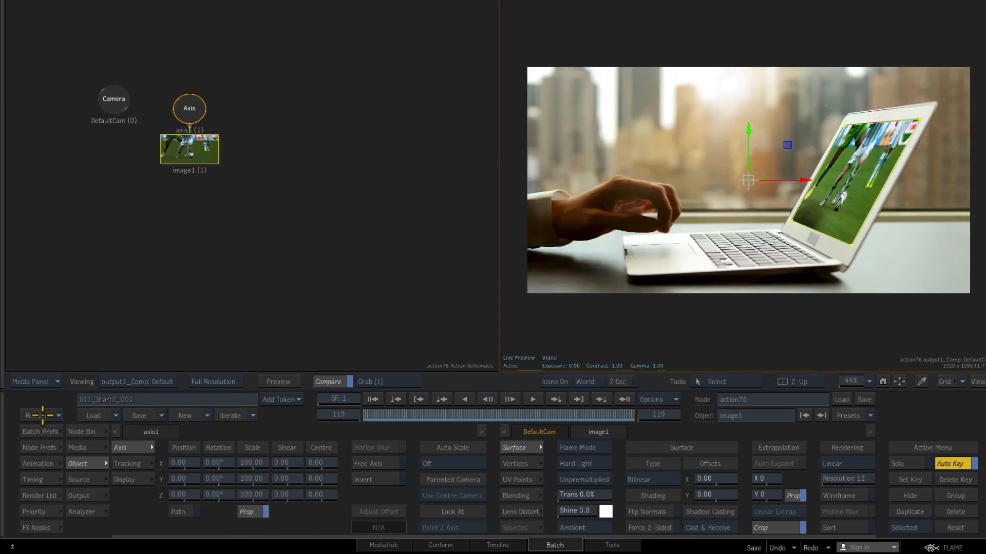
Step: View the S_Mocha screen matte, then lower the Colour Correct node's RGB gamma, set RGB gain to 73, and compare front with result
key("Escape")
left_click(278, 190)
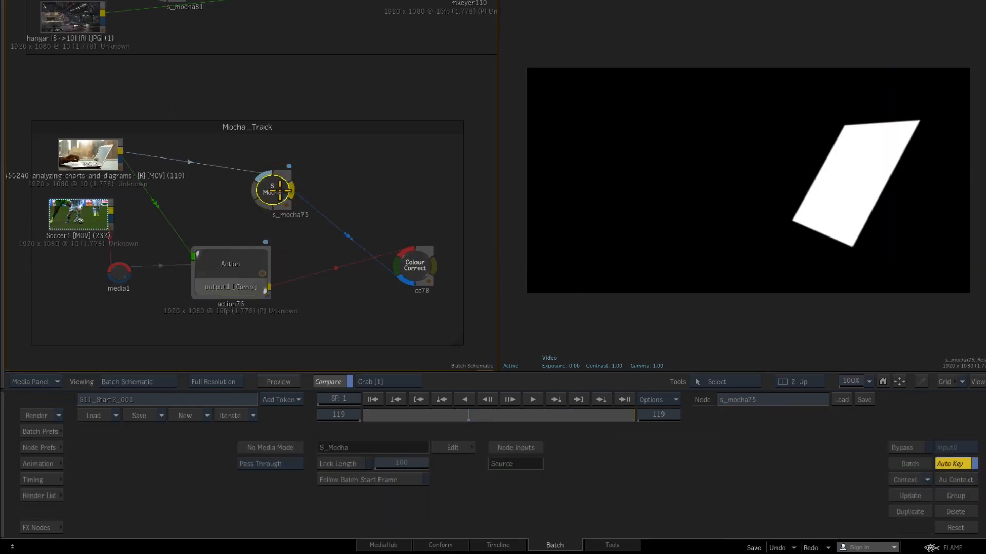
left_click(416, 267)
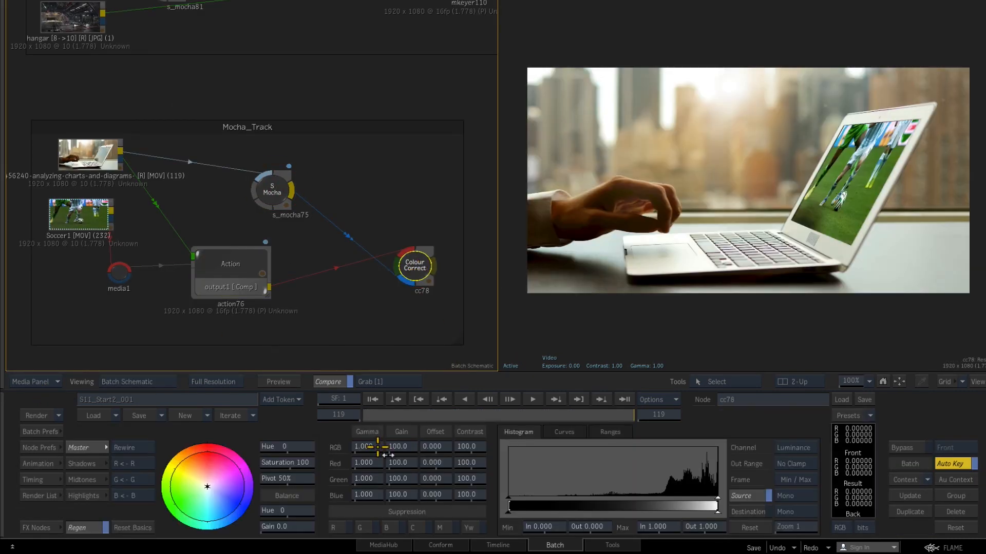
left_click_drag(382, 448, 499, 432)
key("F1")
key("F4")
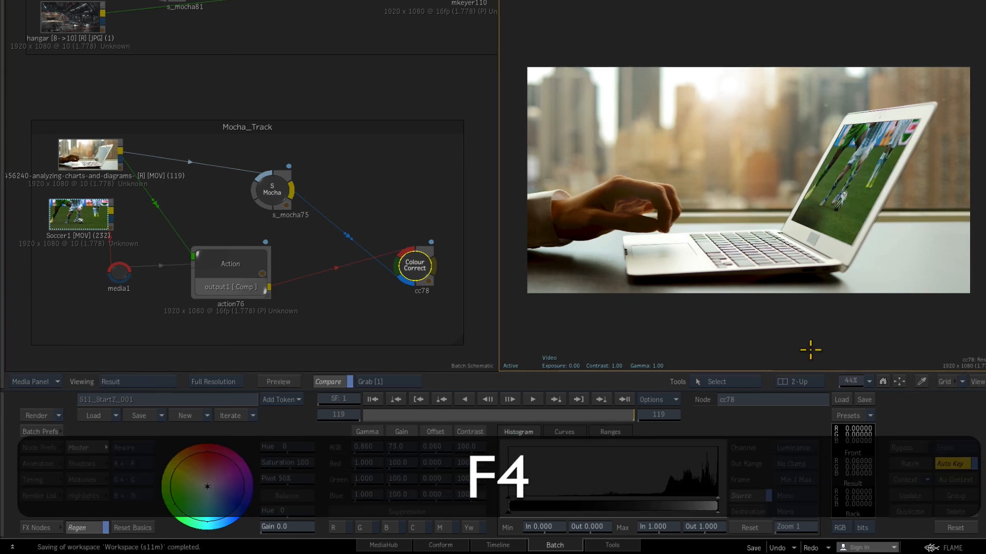
key("F1")
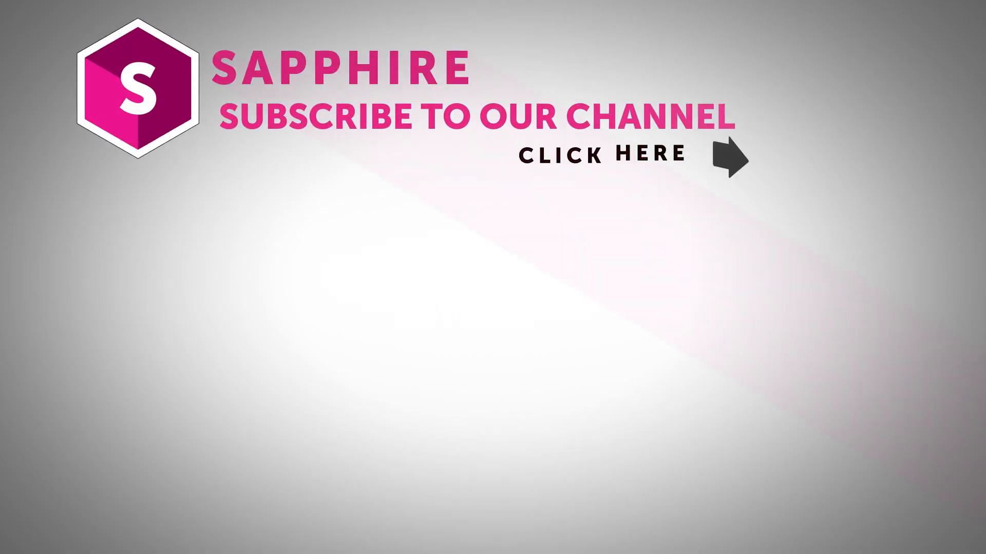